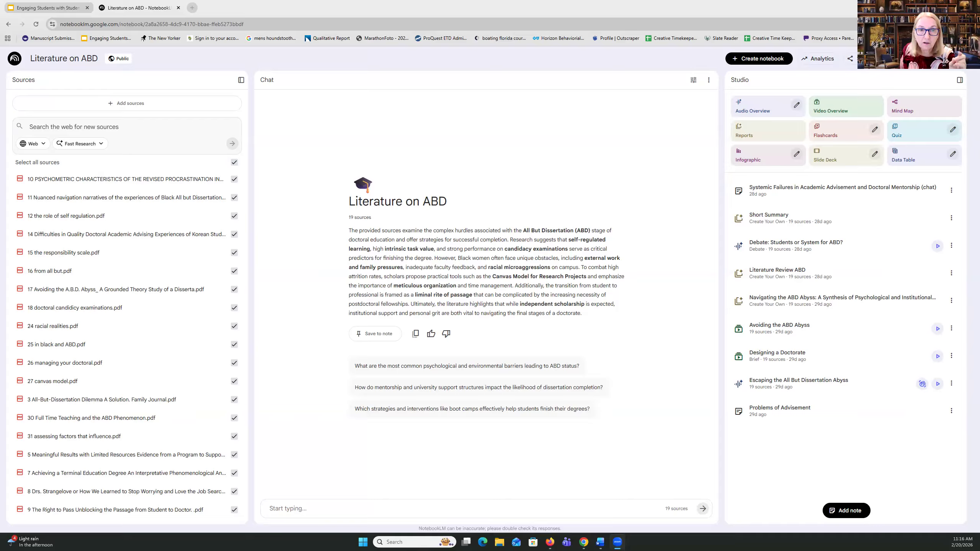
# Ask the notebook chat "why do people have prolonged or indefinite ABD status?".
pyautogui.click(292, 161)
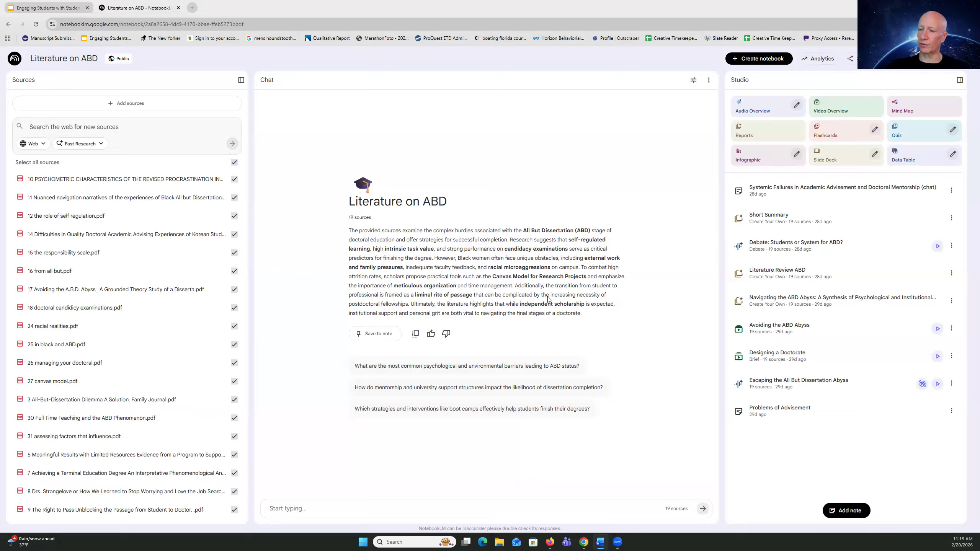
pyautogui.click(342, 508)
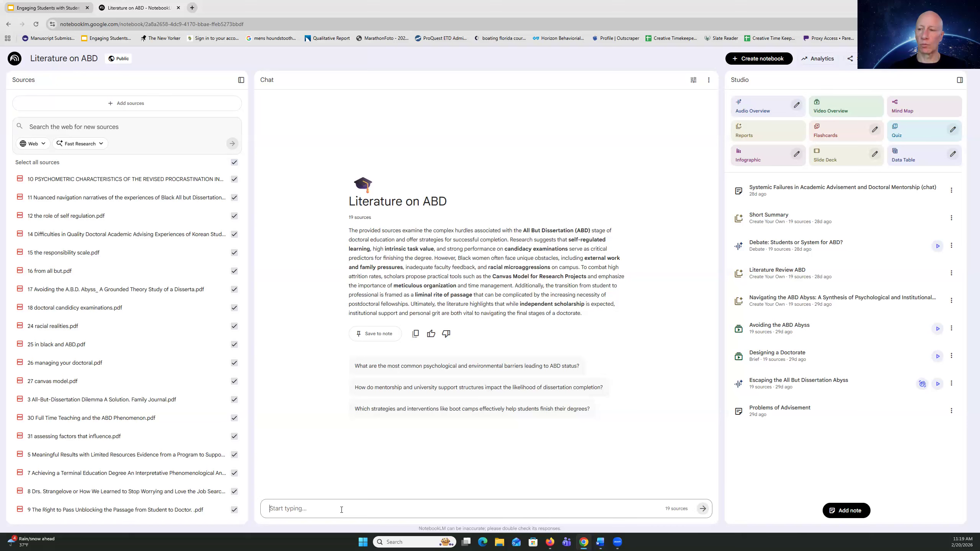
pyautogui.write('Wha')
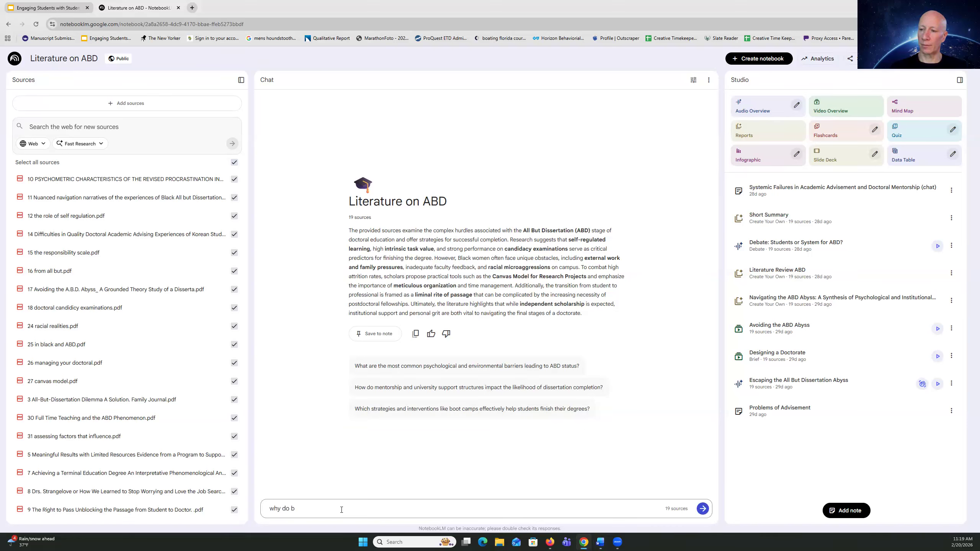
pyautogui.write('ple have prolonged or ind')
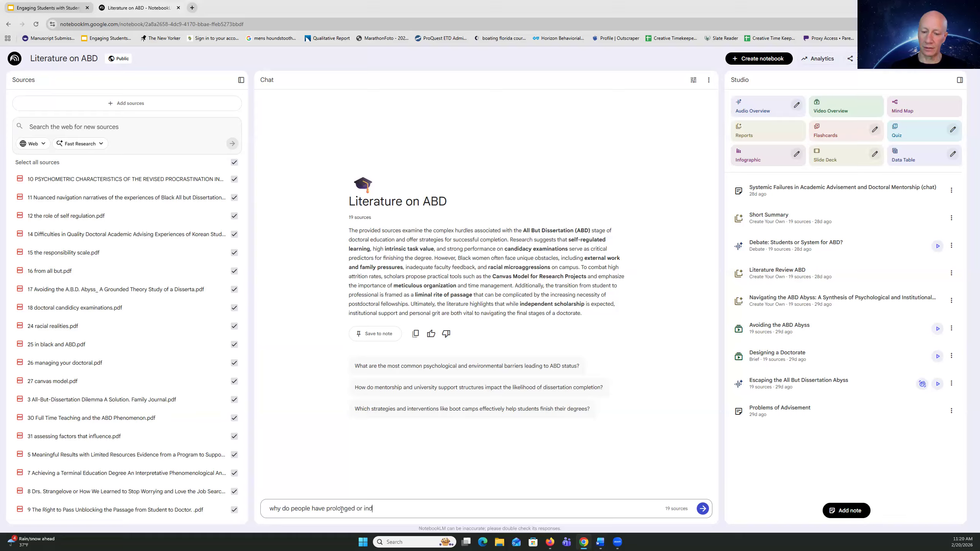
pyautogui.write('efinite A')
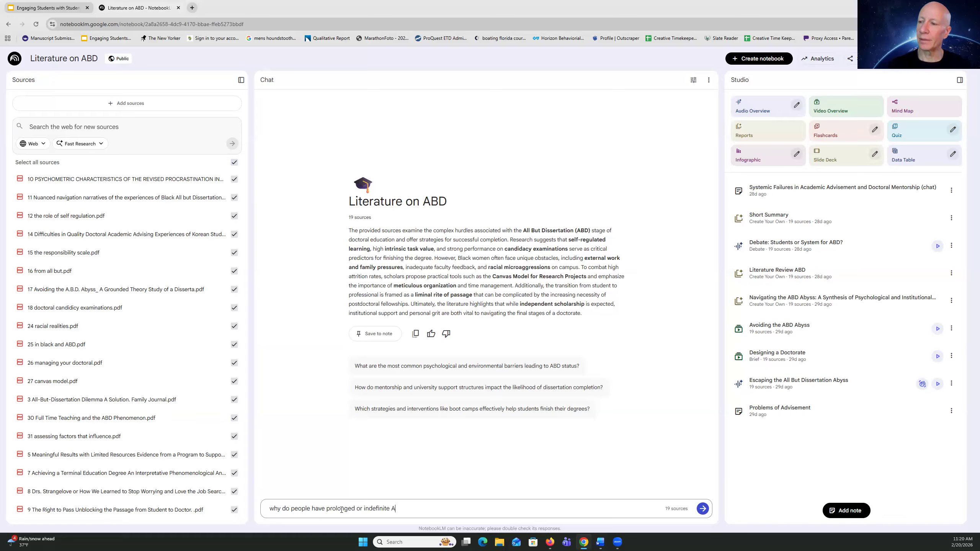
pyautogui.write('BD st')
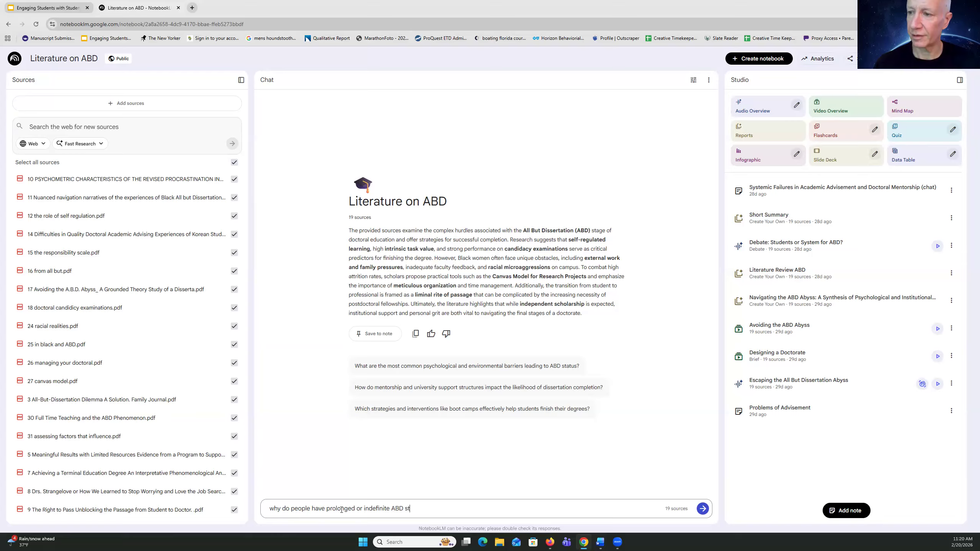
pyautogui.write('atus?')
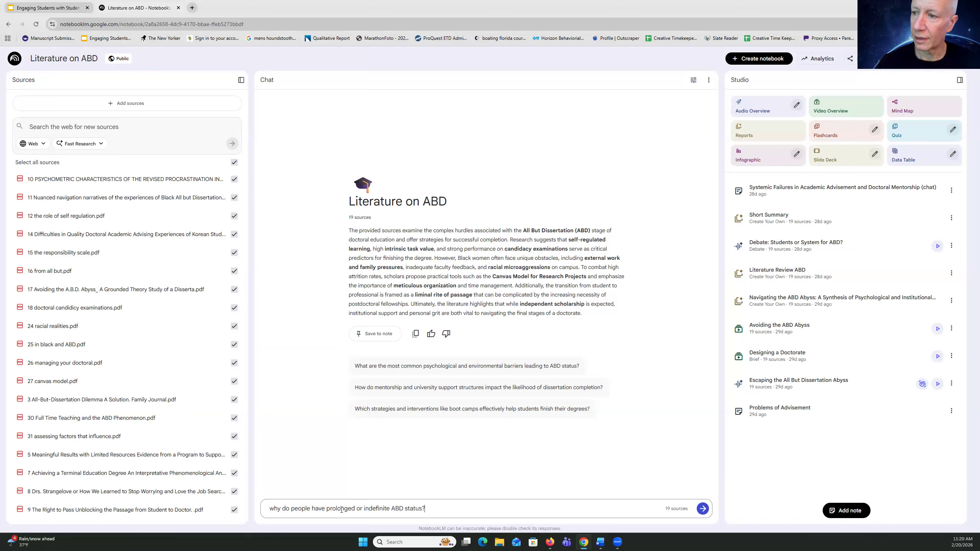
pyautogui.press('Return')
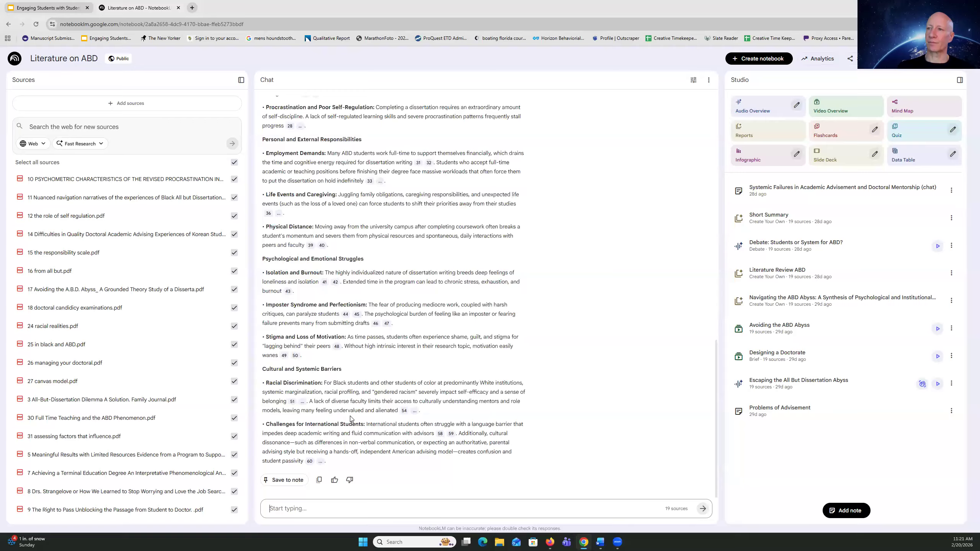
# Read through the chat answer's reasons for prolonged ABD status, down to the suggested follow-up questions.
pyautogui.scroll(6, 350, 418)
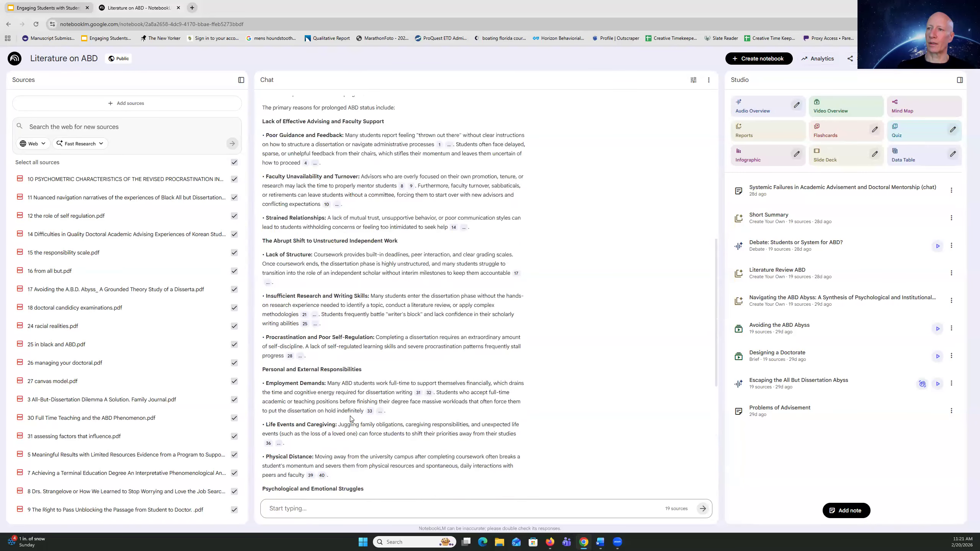
pyautogui.scroll(-5, 351, 417)
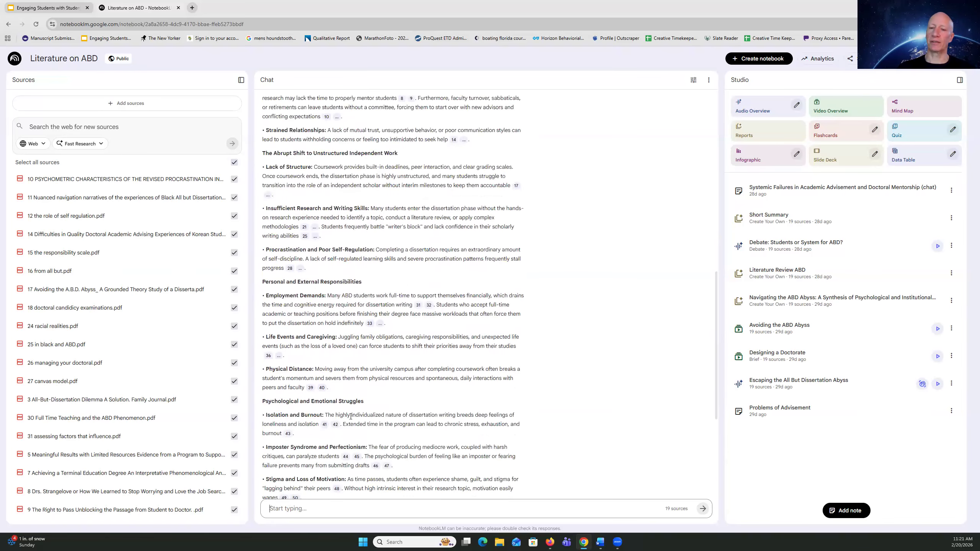
pyautogui.scroll(-4, 350, 415)
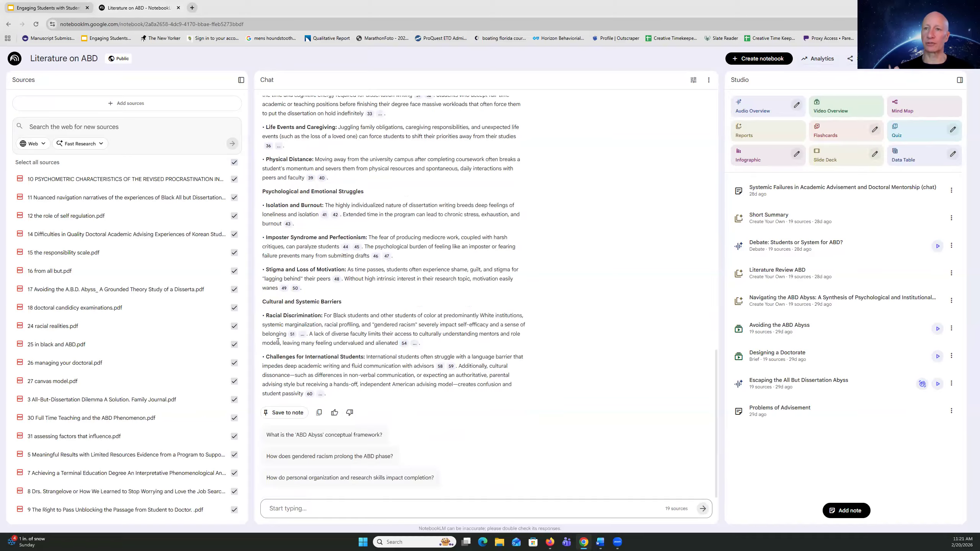
pyautogui.scroll(2, 388, 275)
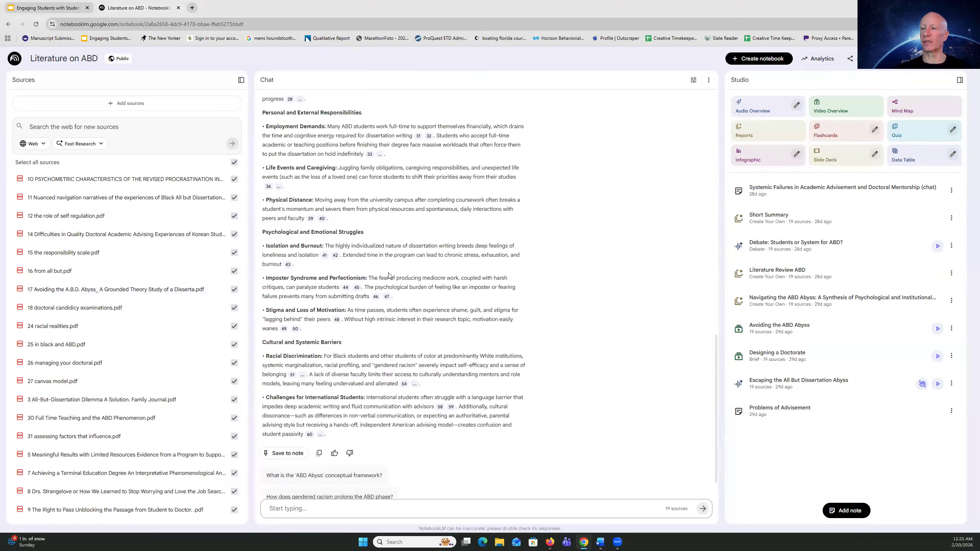
pyautogui.scroll(-2, 389, 275)
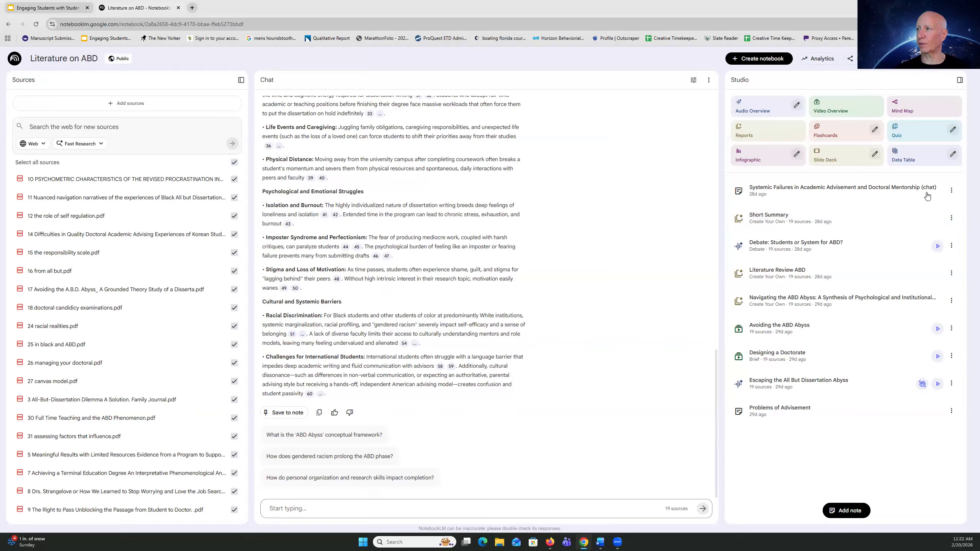
# Open the customization options for a new audio overview and choose the Debate format.
pyautogui.click(796, 106)
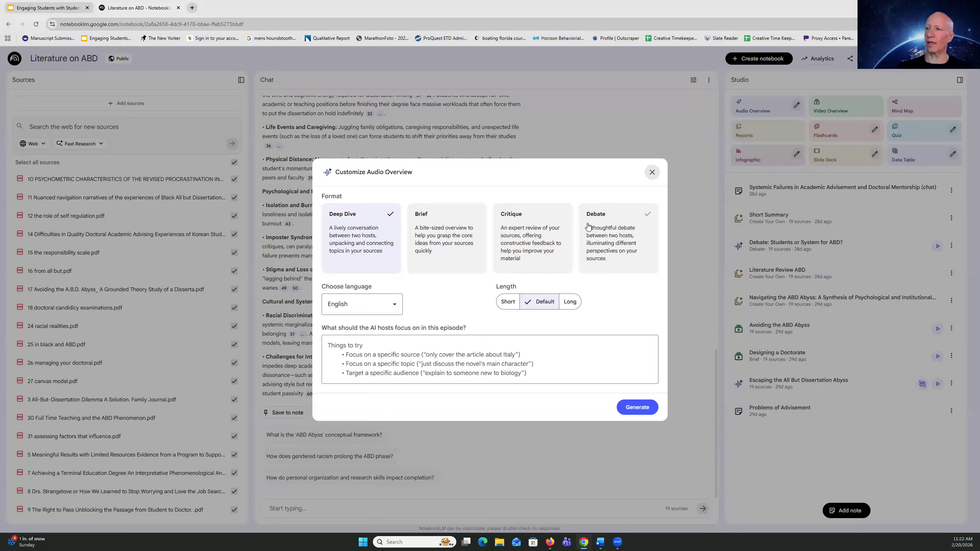
pyautogui.click(444, 366)
pyautogui.click(444, 365)
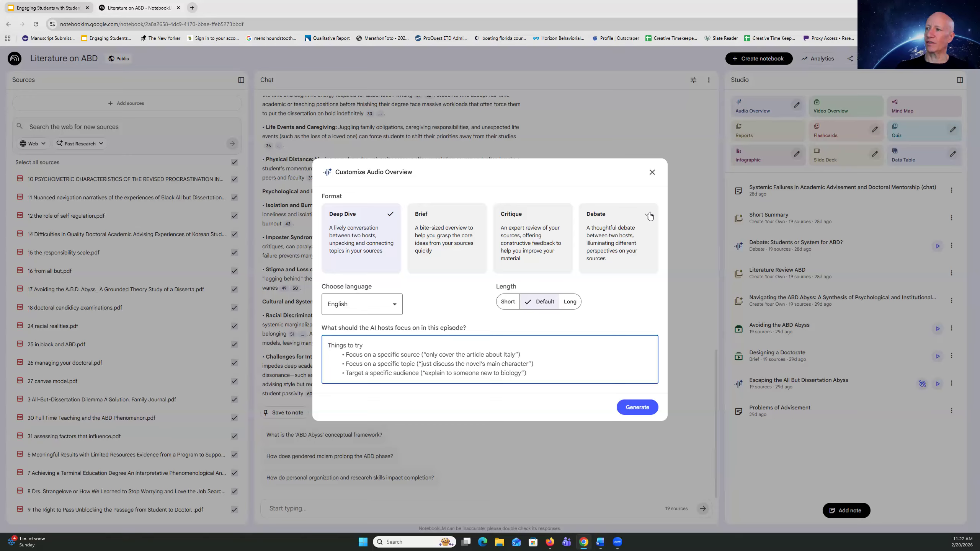
pyautogui.click(628, 229)
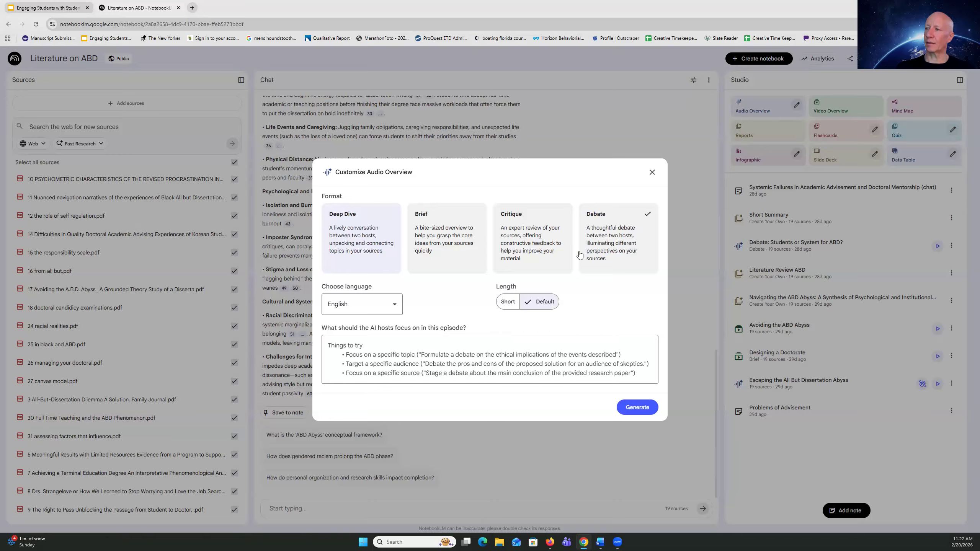
# Direct the AI hosts with "One side should focus on blaming the students for ABD and the other side should blame the institution." and generate the audio.
pyautogui.click(414, 362)
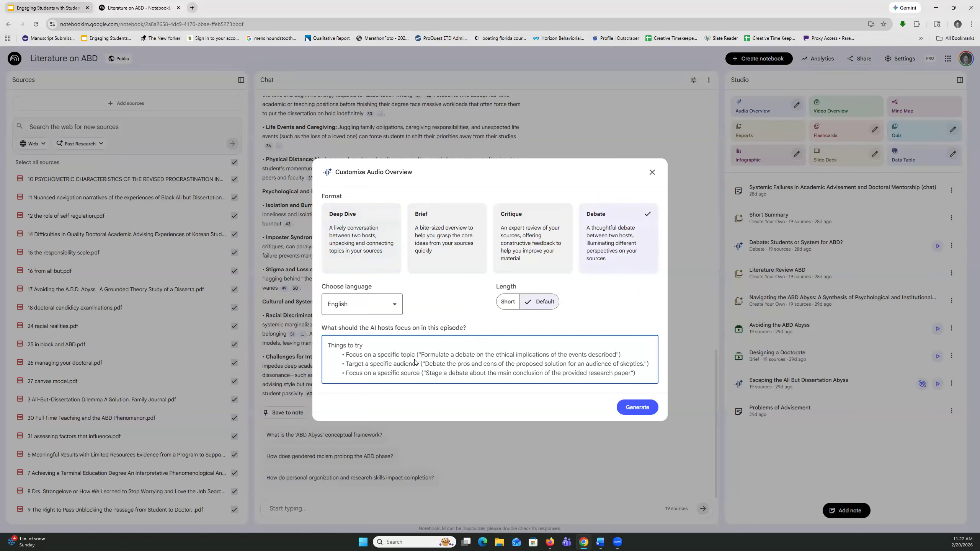
pyautogui.write('Ones')
pyautogui.write('ide should foc')
pyautogui.write('us on bla')
pyautogui.write('ming the stu')
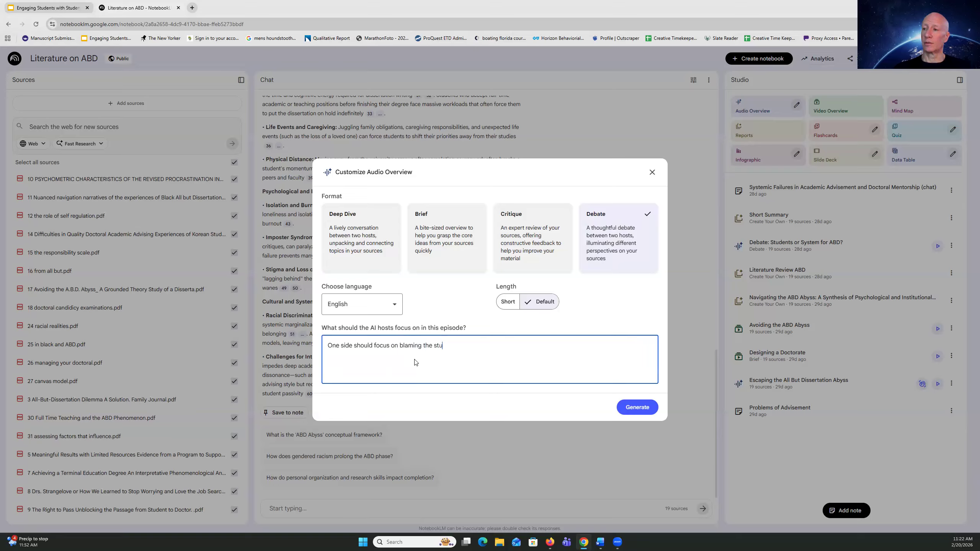
pyautogui.write('dents for ABD and the othe')
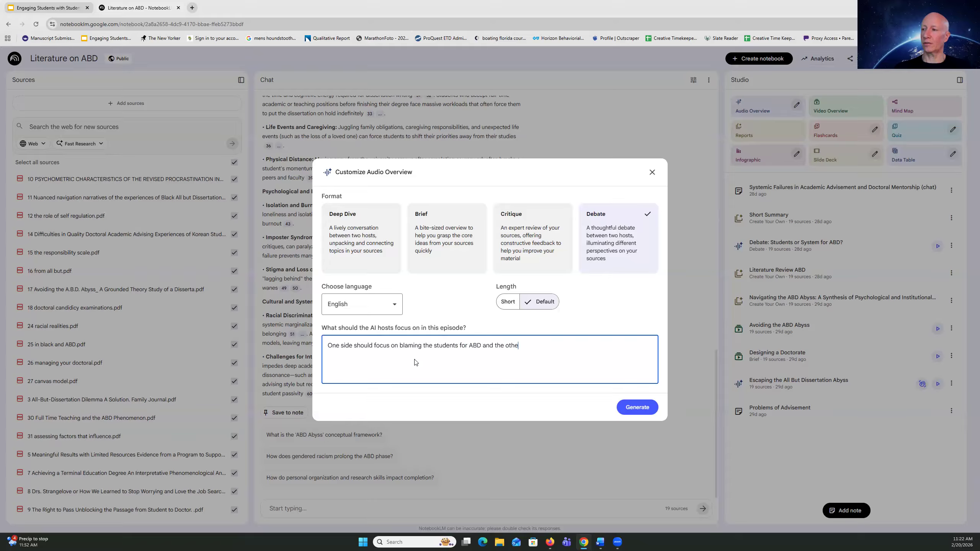
pyautogui.write('r side should b')
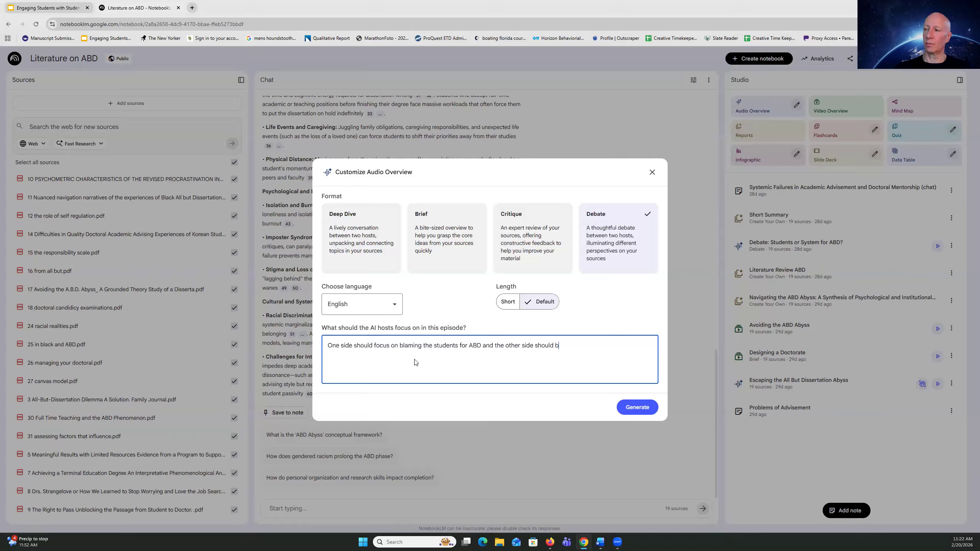
pyautogui.write('lame the is')
pyautogui.write('stitution.')
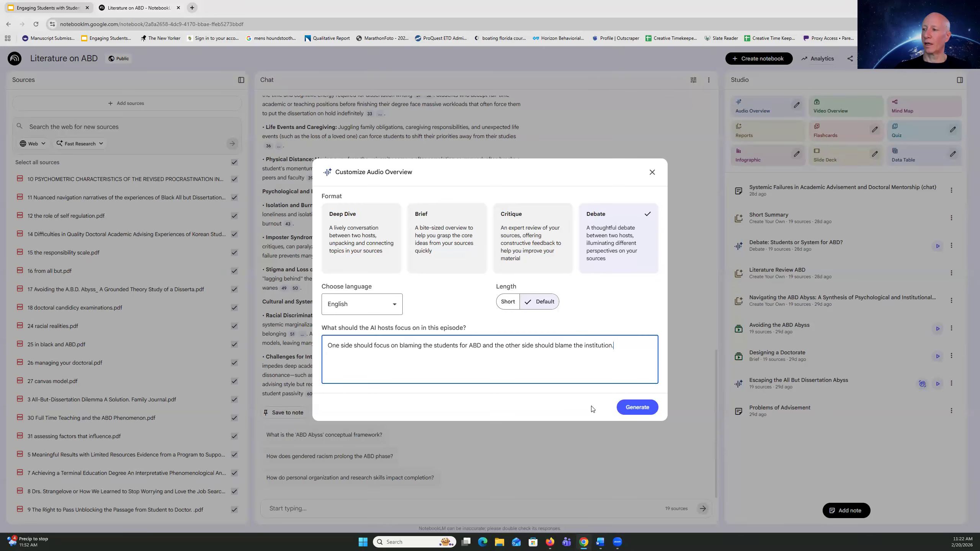
pyautogui.click(636, 407)
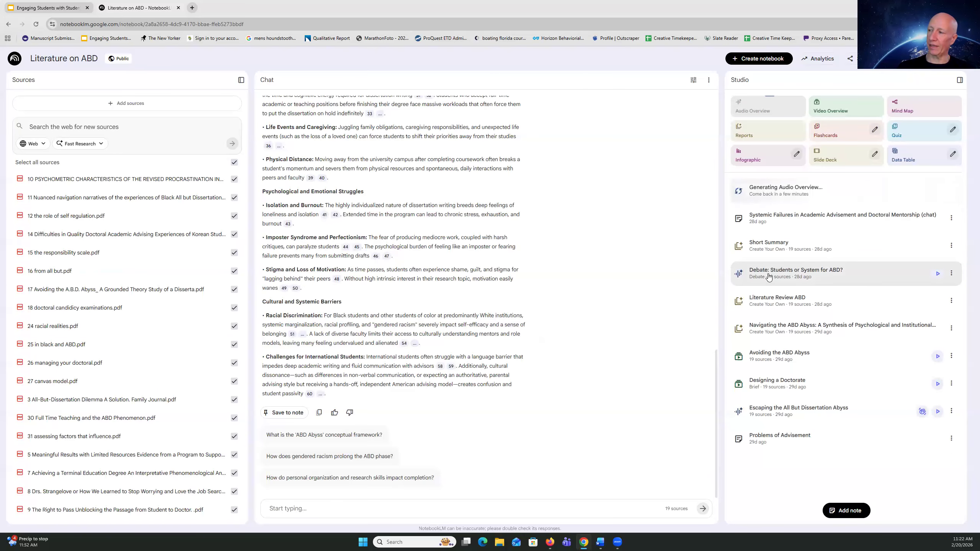
# Play part of the existing audio overview "Debate: Students or System for ABD?" and pause it.
pyautogui.click(789, 276)
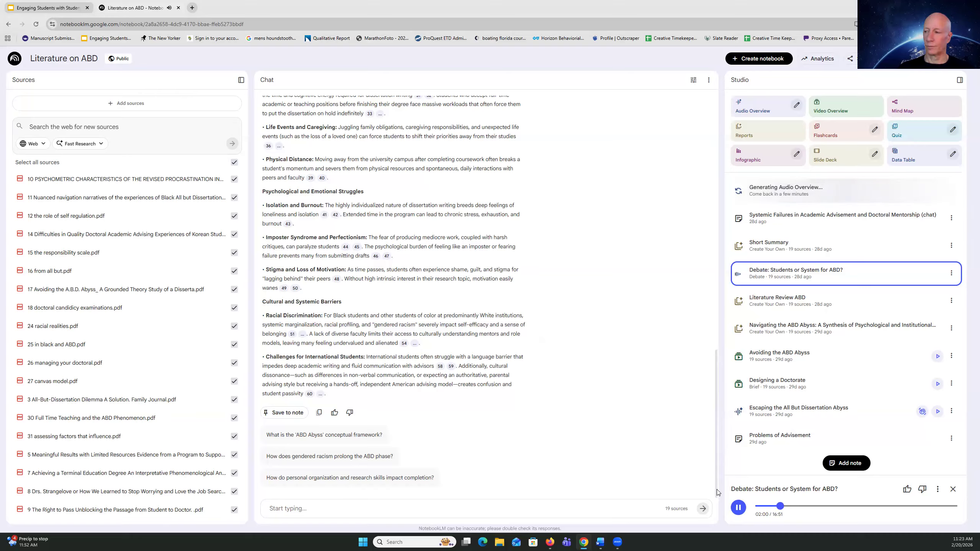
pyautogui.click(737, 508)
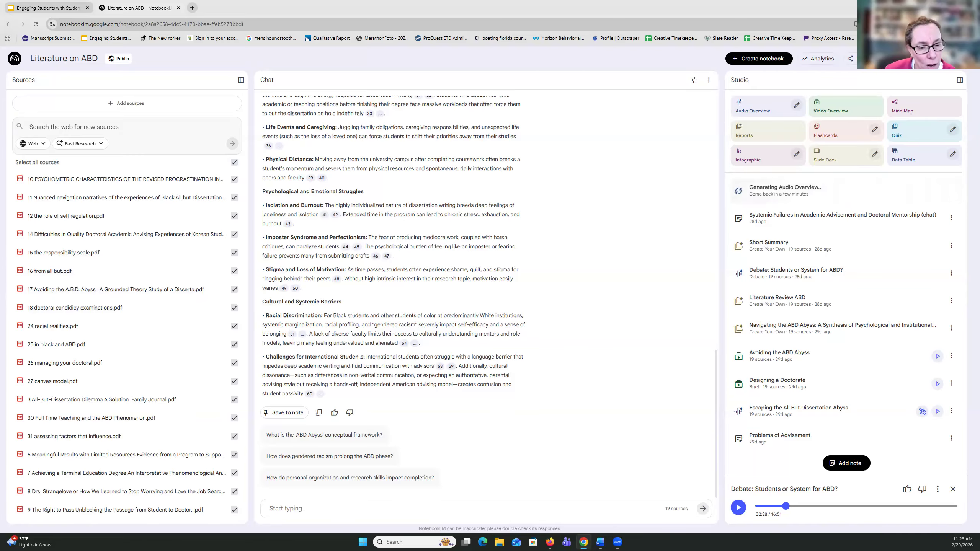
# Review the chat answer again from the original question through its final section on cultural and systemic barriers.
pyautogui.scroll(2, 359, 358)
pyautogui.scroll(4, 358, 362)
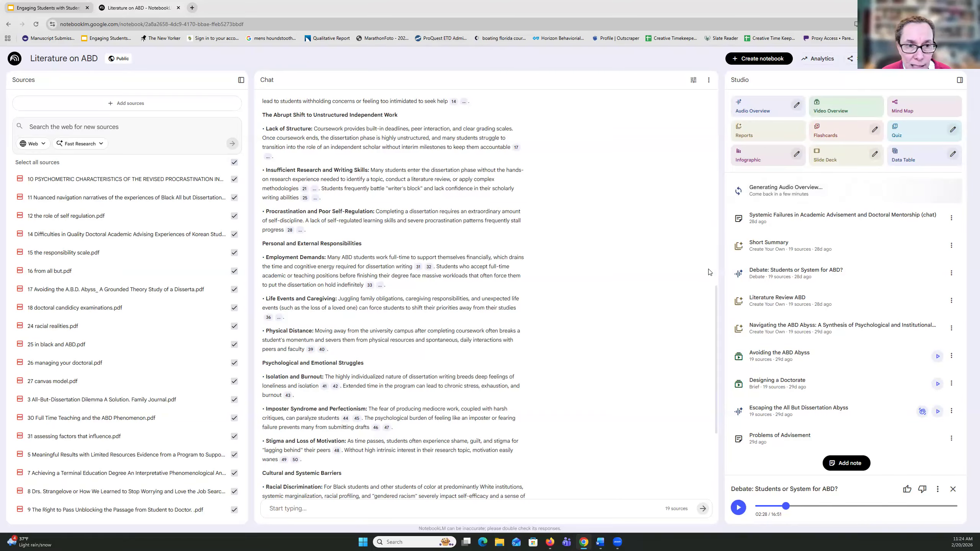
pyautogui.scroll(2, 712, 250)
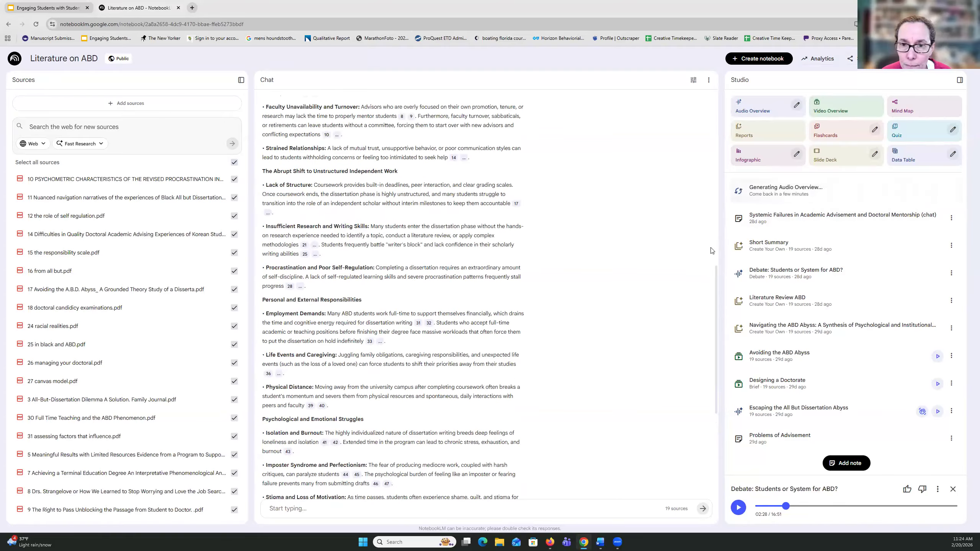
pyautogui.scroll(6, 680, 305)
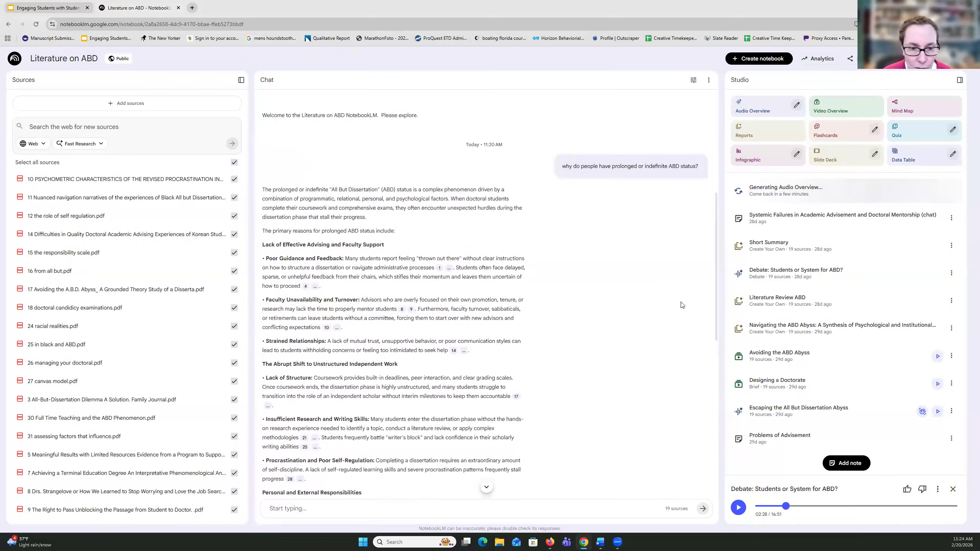
pyautogui.scroll(-15, 681, 305)
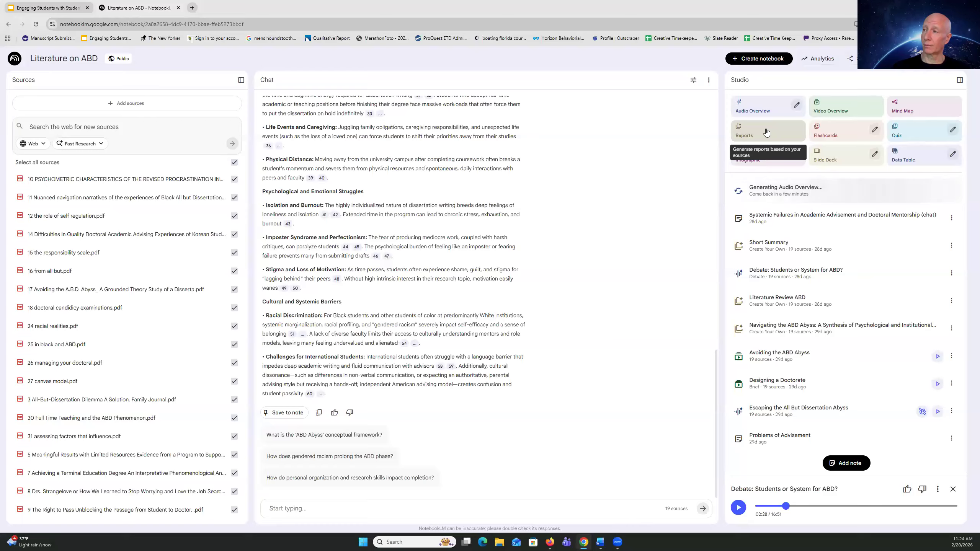
# Start a custom report described as "Develop a short report that quotes the documents and focuses on institutional repsonsiblity and not student shortcomings.".
pyautogui.click(737, 130)
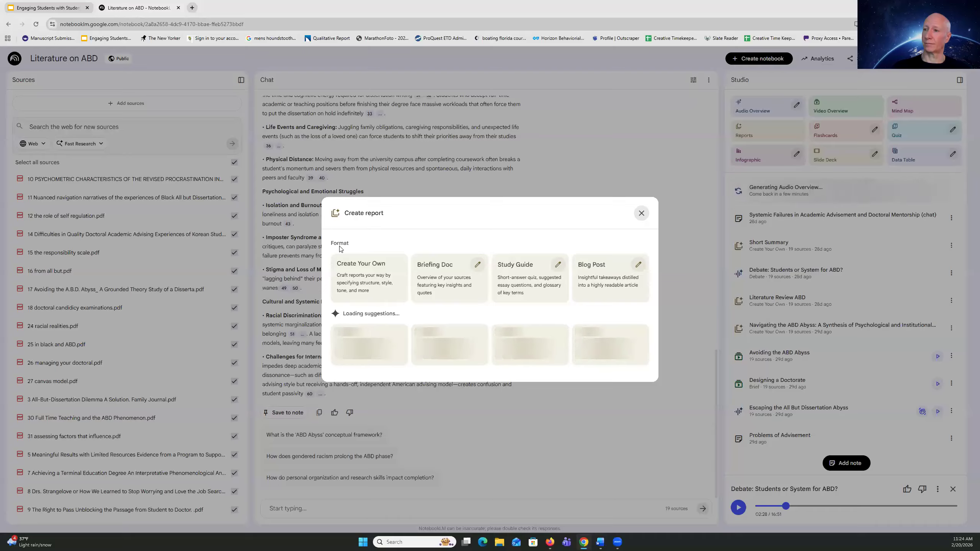
pyautogui.click(355, 287)
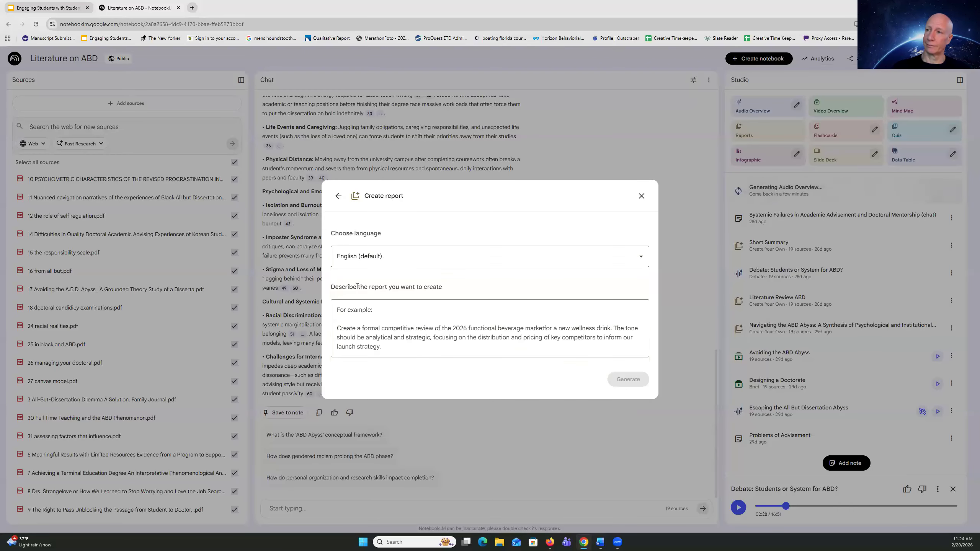
pyautogui.click(400, 334)
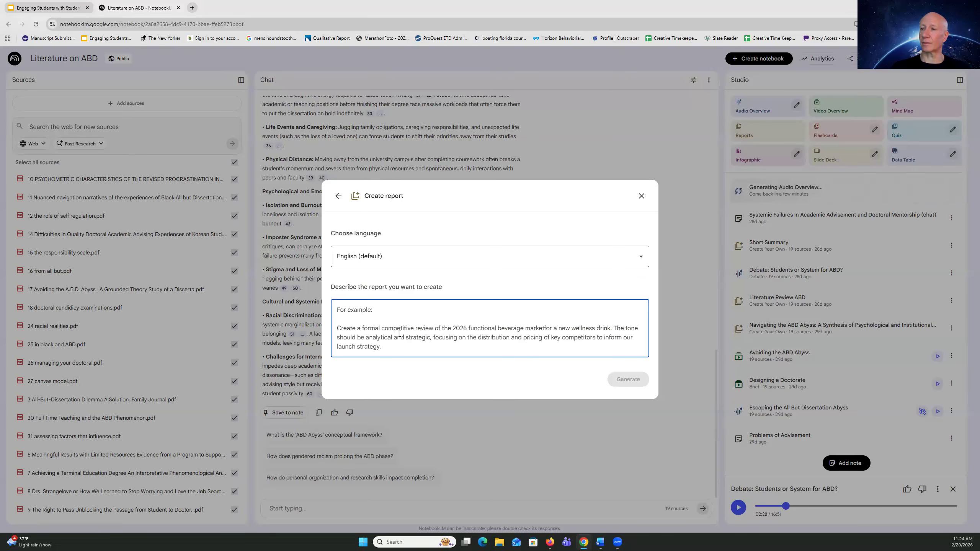
pyautogui.write('C')
pyautogui.press('BackSpace')
pyautogui.write('Dev')
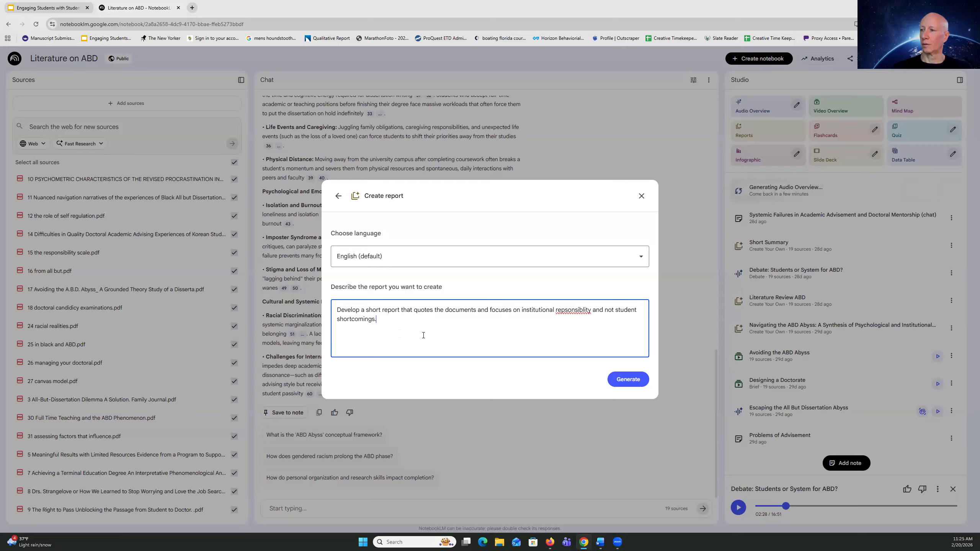
# Correct the misspelled word to "responsibility", add "about 4-5 pages." to the report description, and generate the report.
pyautogui.rightClick(566, 310)
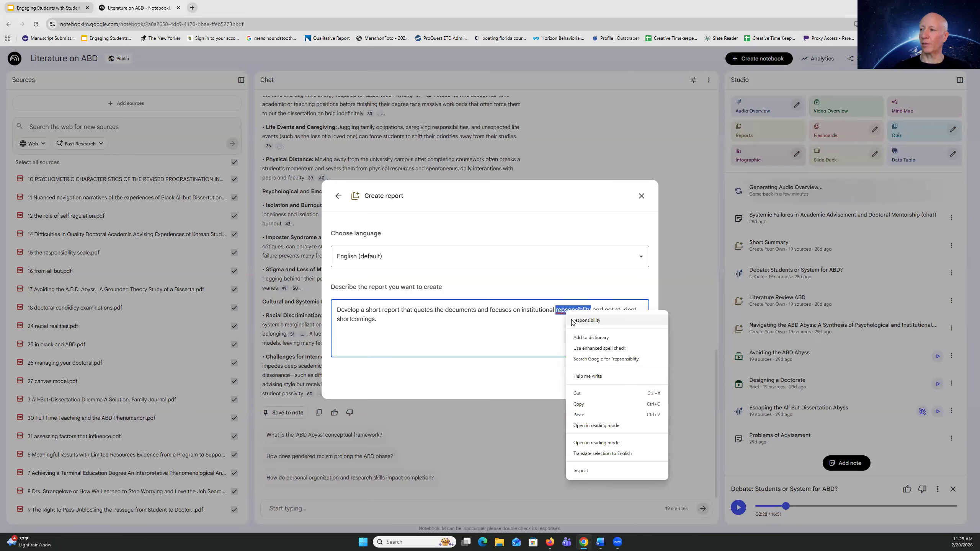
pyautogui.click(577, 320)
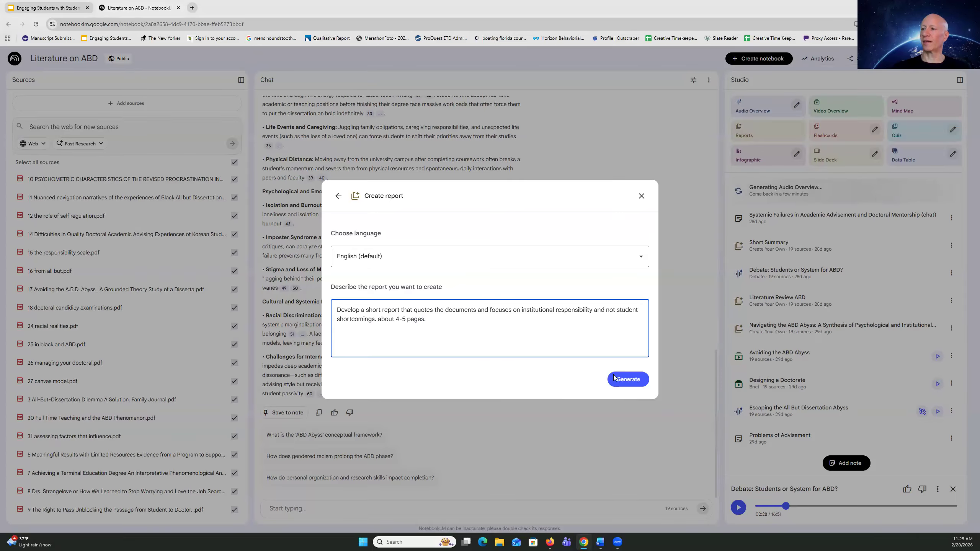
pyautogui.click(629, 379)
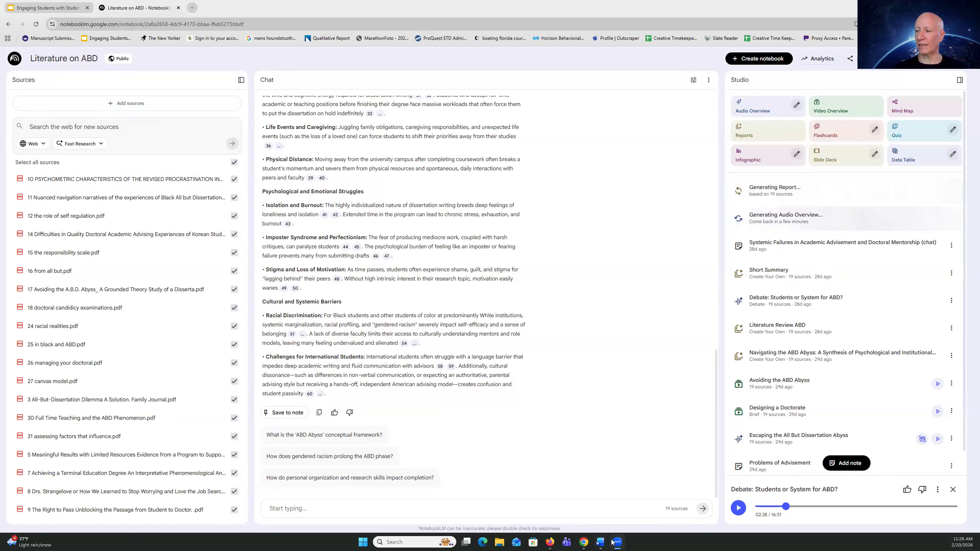
# Switch to the workshop notes in Word and review the PISA student project description and the project links above it.
pyautogui.moveTo(591, 542)
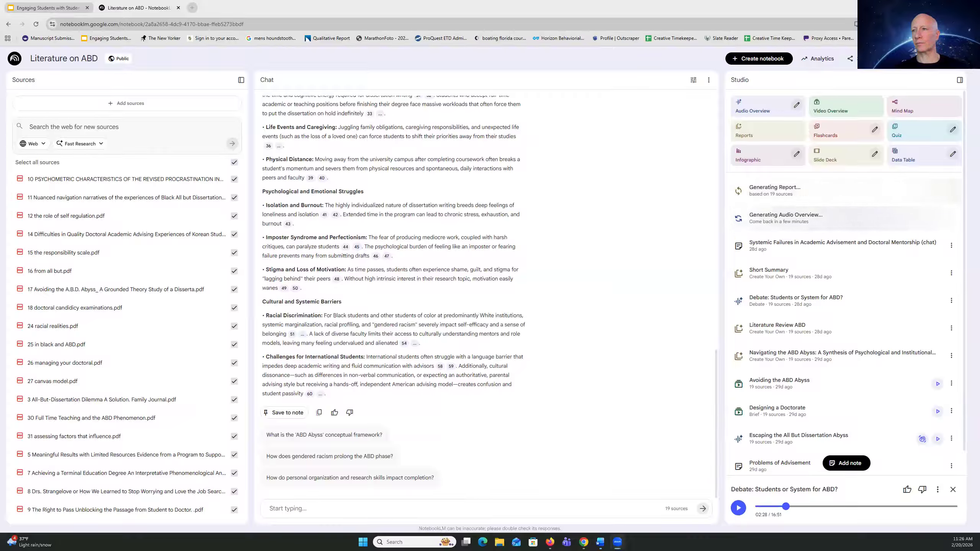
pyautogui.hotkey('alt', 'Tab')
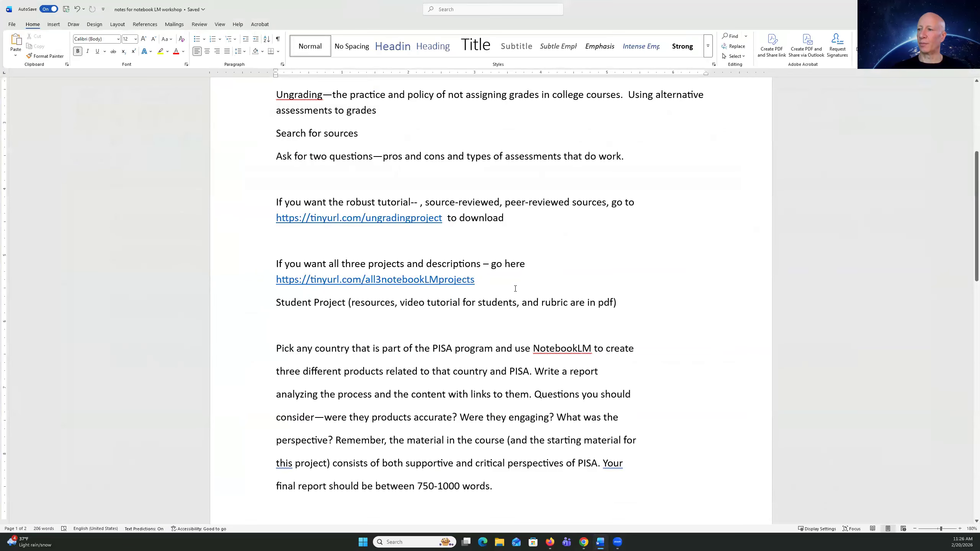
pyautogui.scroll(-4, 515, 288)
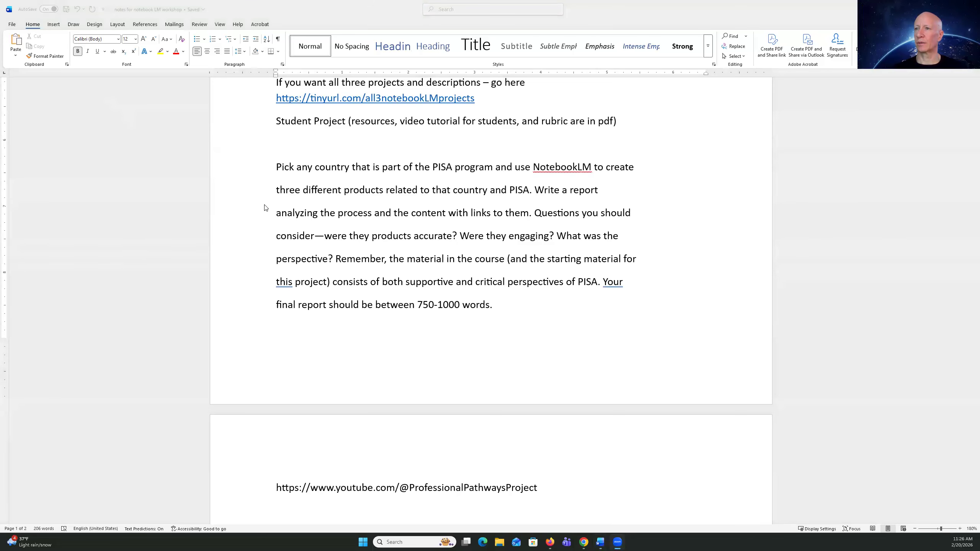
pyautogui.scroll(3, 265, 207)
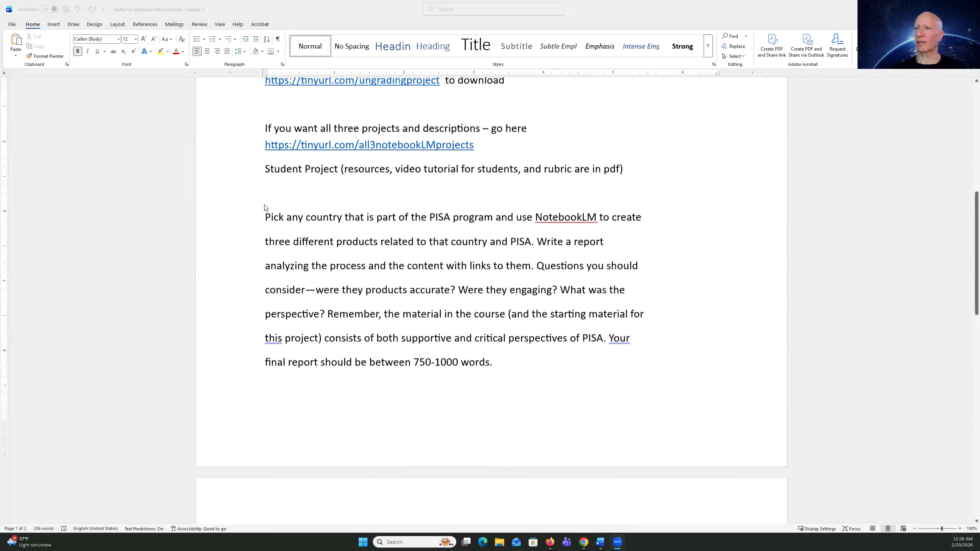
pyautogui.scroll(2, 265, 207)
pyautogui.scroll(3, 265, 208)
pyautogui.scroll(-3, 266, 207)
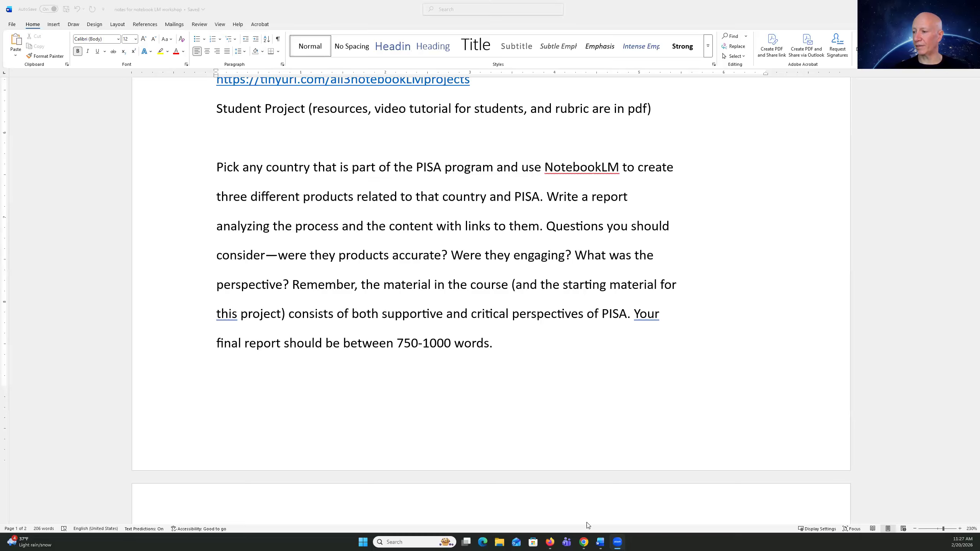
# Switch back to NotebookLM in Chrome and open the "PISA for Global Ed" notebook from the notebook list.
pyautogui.click(583, 541)
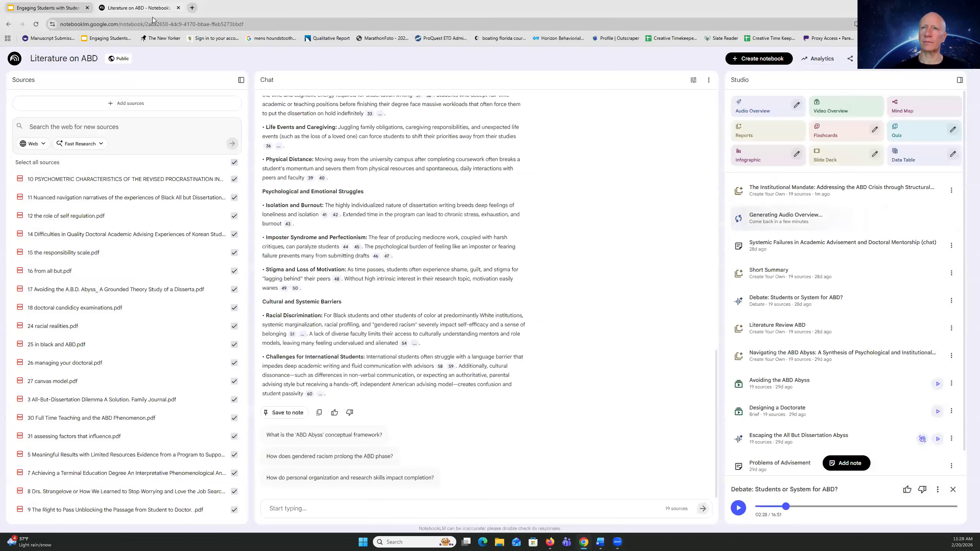
pyautogui.click(14, 62)
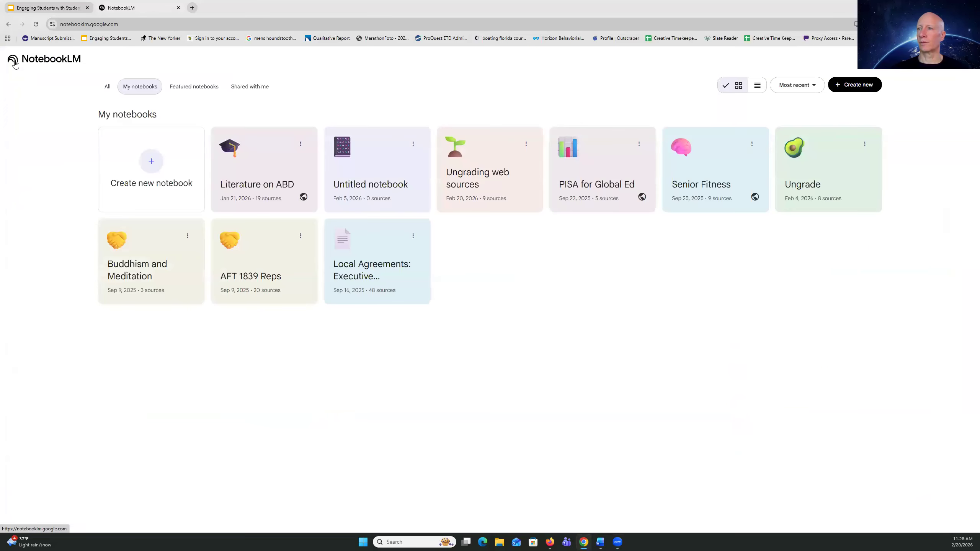
pyautogui.click(572, 176)
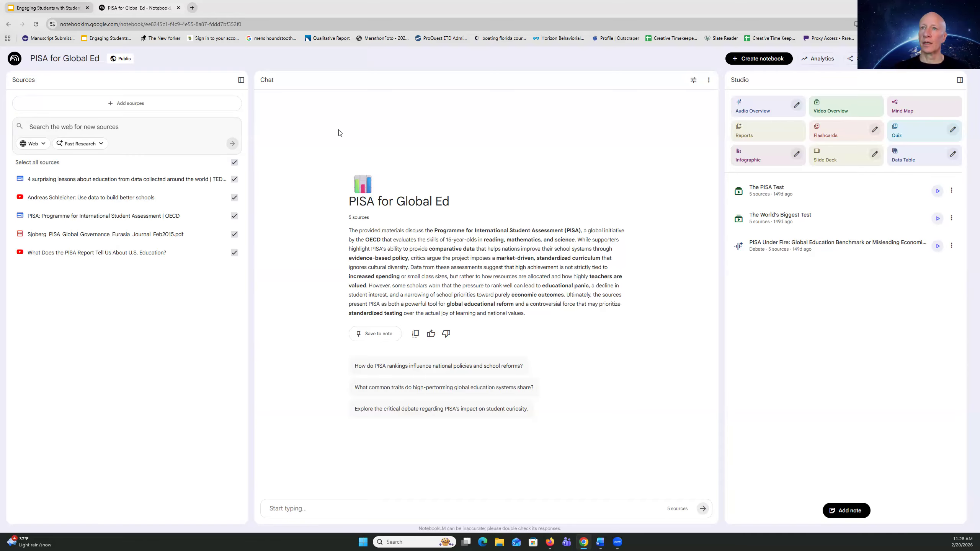
pyautogui.click(61, 7)
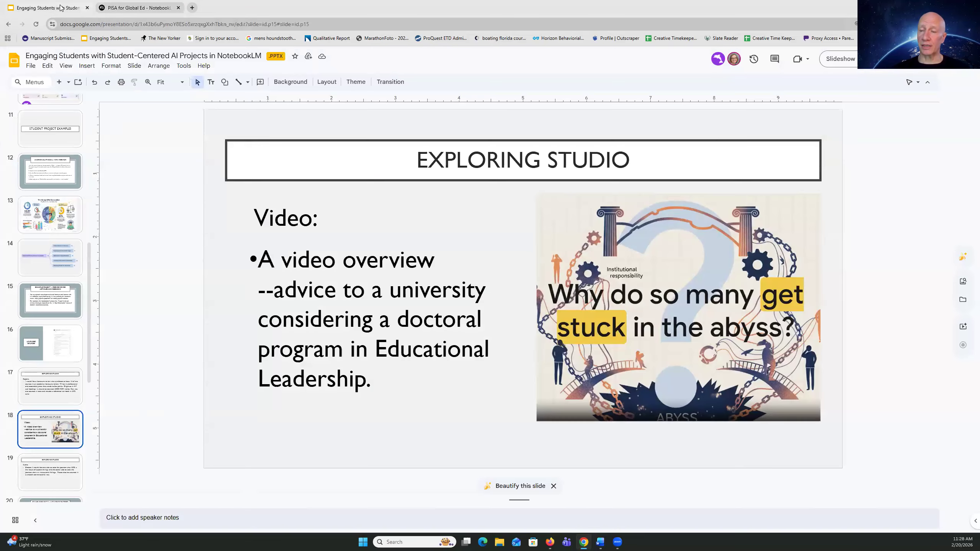
pyautogui.moveTo(579, 543)
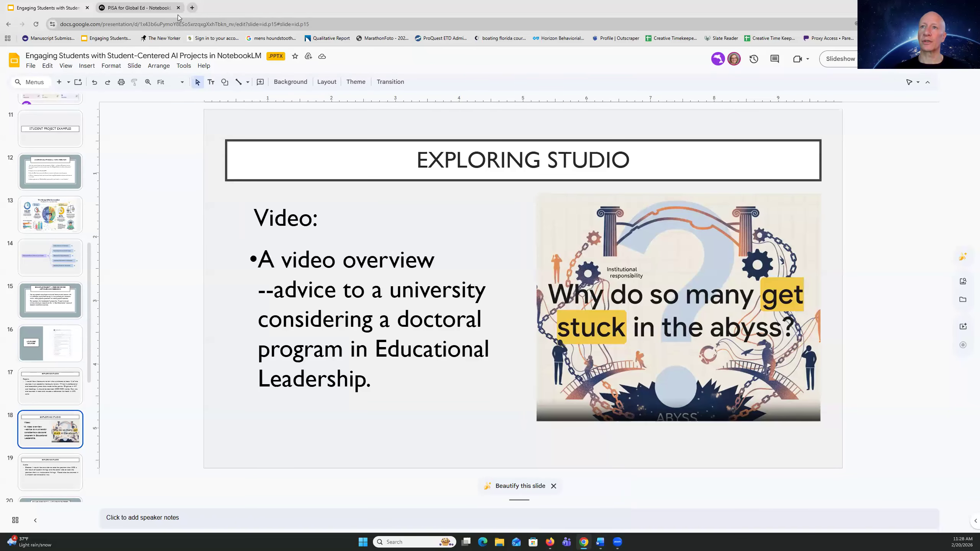
pyautogui.click(152, 9)
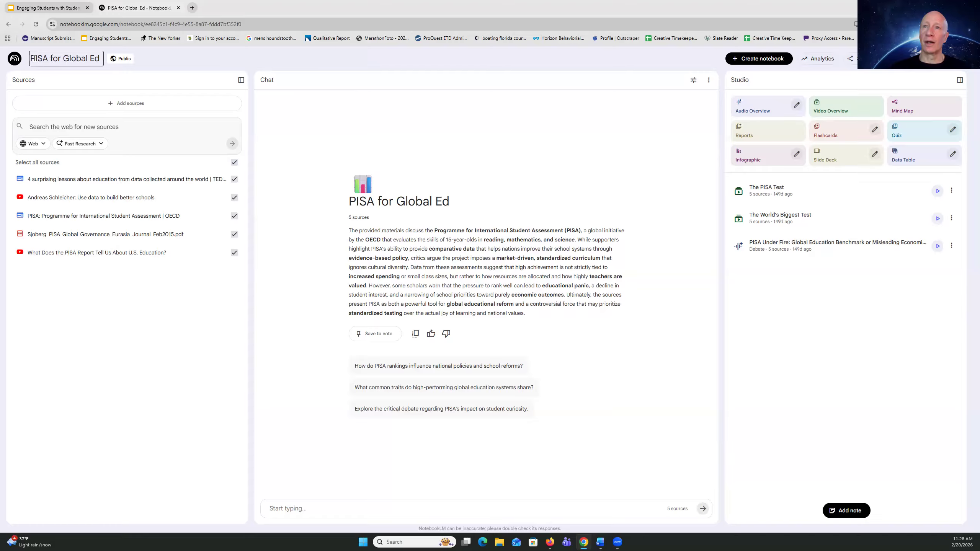
# Return to the notebook list, open the "Senior Fitness" notebook, and review its earlier chat back to the source summary.
pyautogui.click(16, 60)
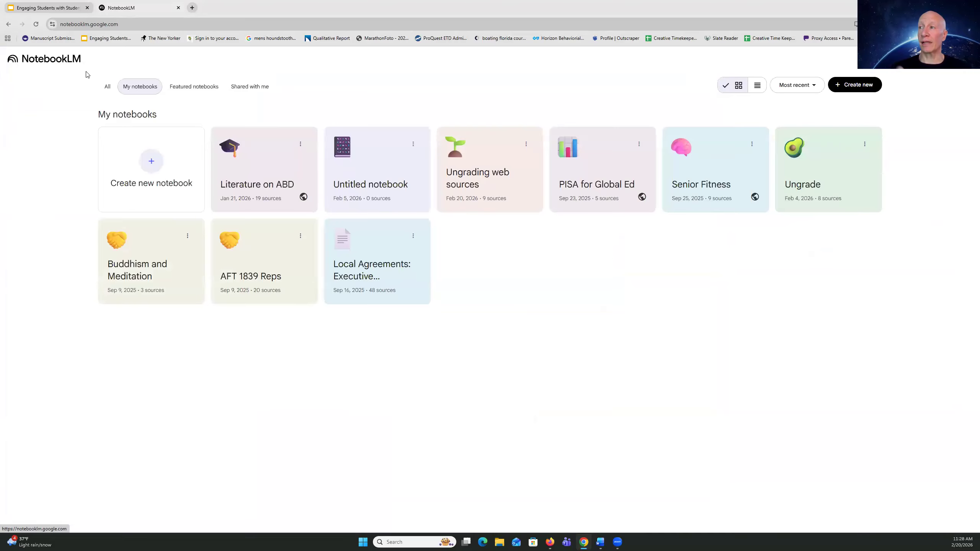
pyautogui.click(706, 168)
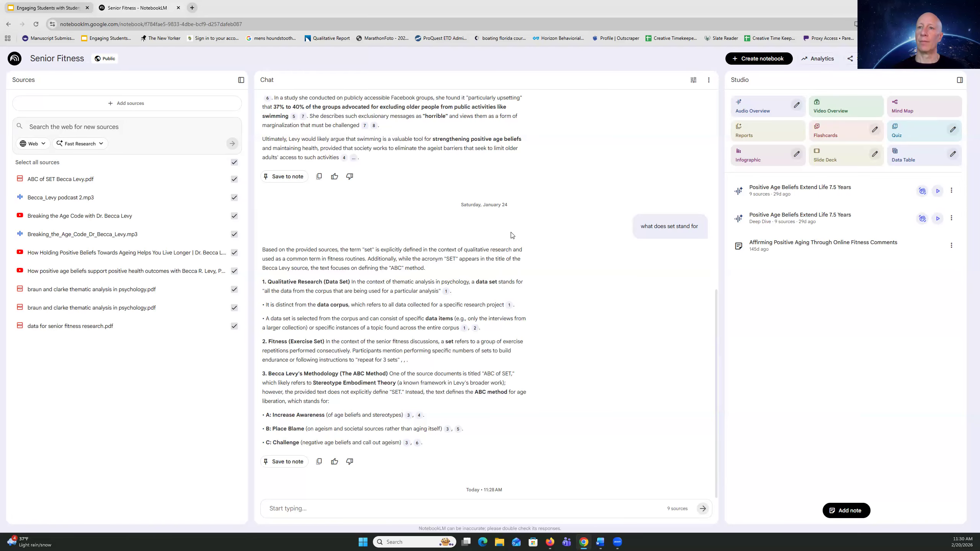
pyautogui.scroll(1, 464, 281)
pyautogui.scroll(9, 464, 281)
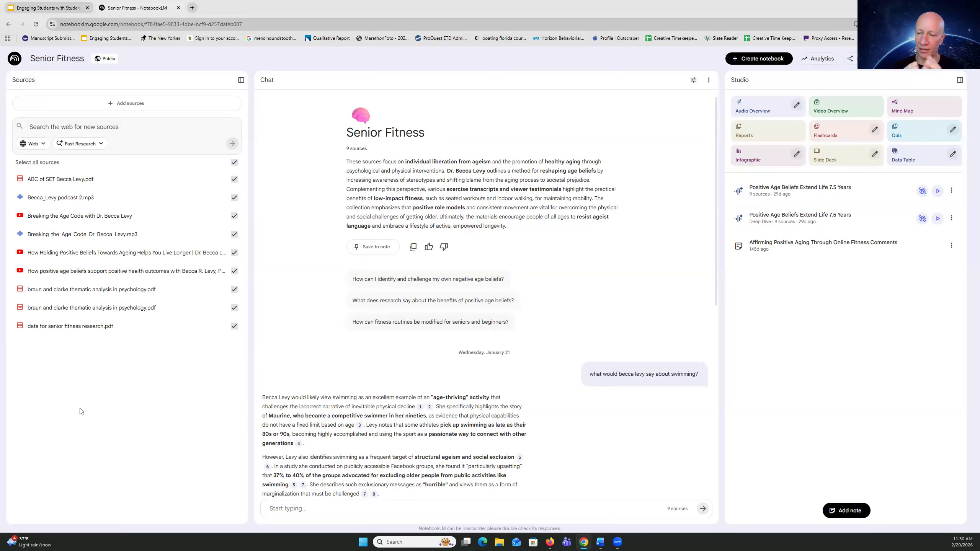
# Ask the notebook chat "According to Levy, what is the best advice for staying healthy as a senior?".
pyautogui.click(280, 512)
pyautogui.write('wha')
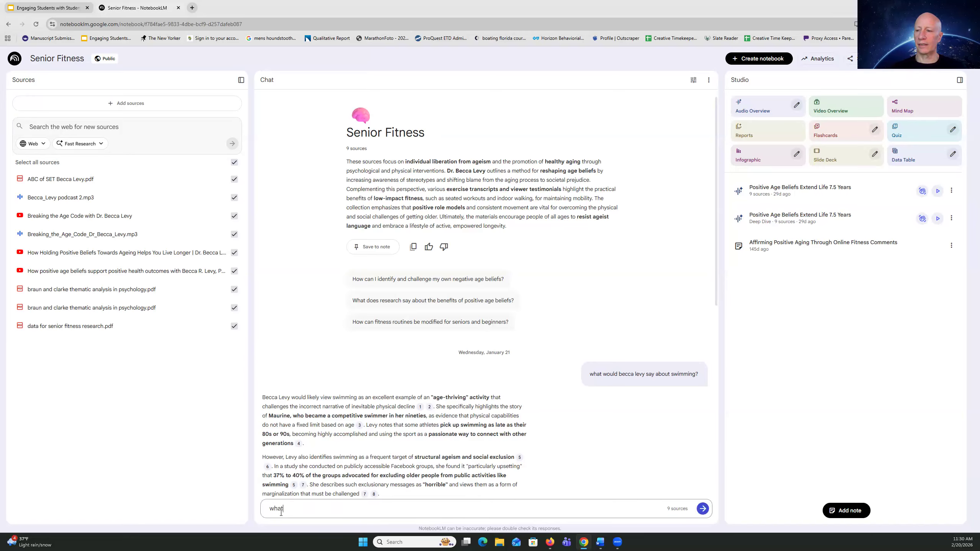
pyautogui.write('t')
pyautogui.press('BackSpace')
pyautogui.press('BackSpace')
pyautogui.press('BackSpace')
pyautogui.press('BackSpace')
pyautogui.write('A')
pyautogui.press('BackSpace')
pyautogui.write('Accordin')
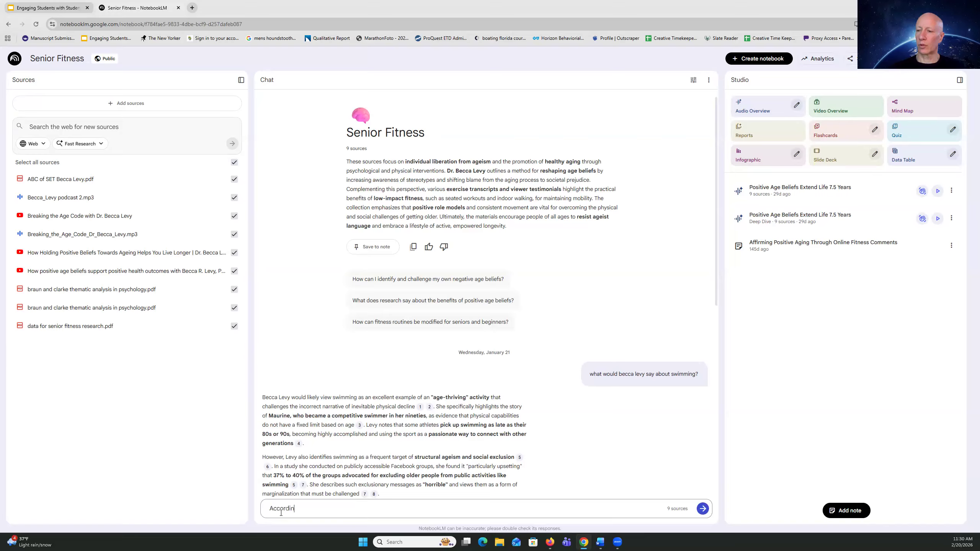
pyautogui.write('g to Lev')
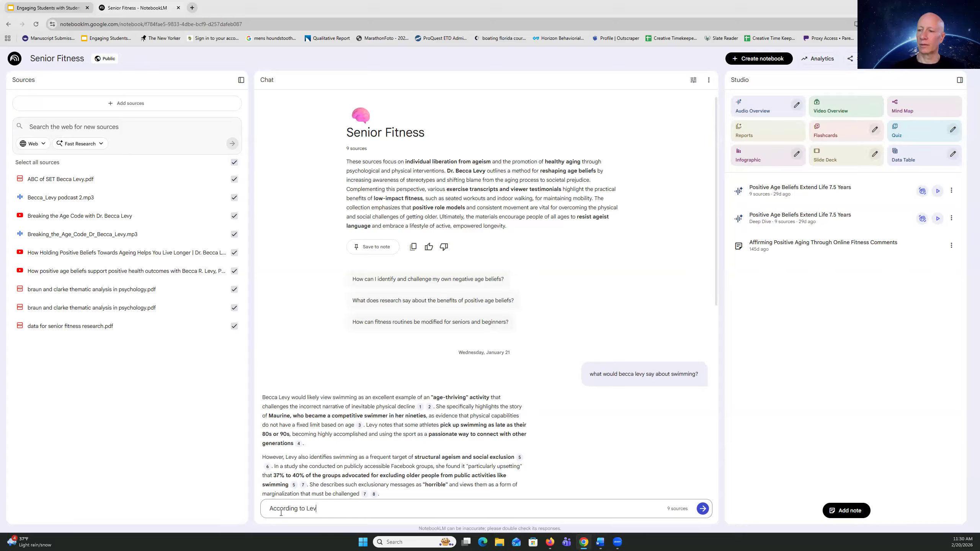
pyautogui.write('y, what is the best advice for ')
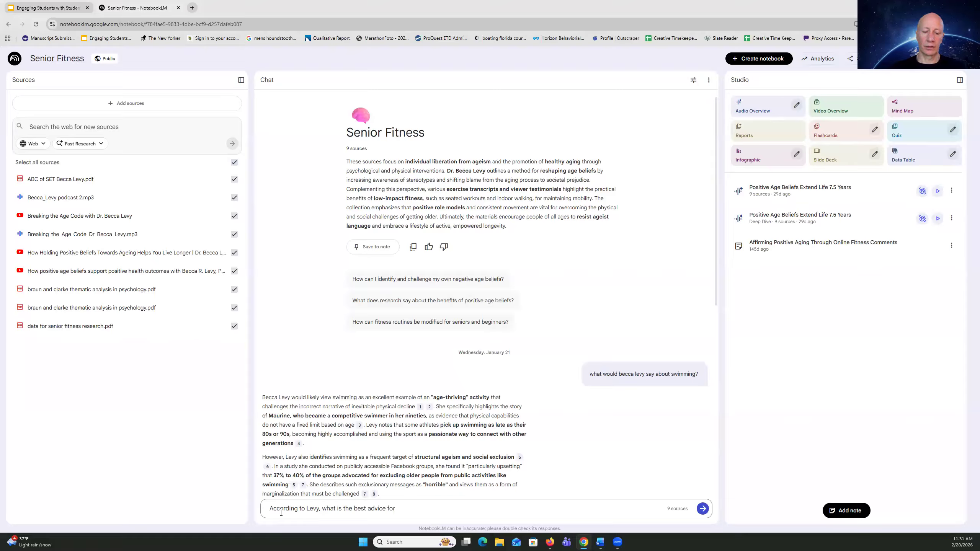
pyautogui.write('sta')
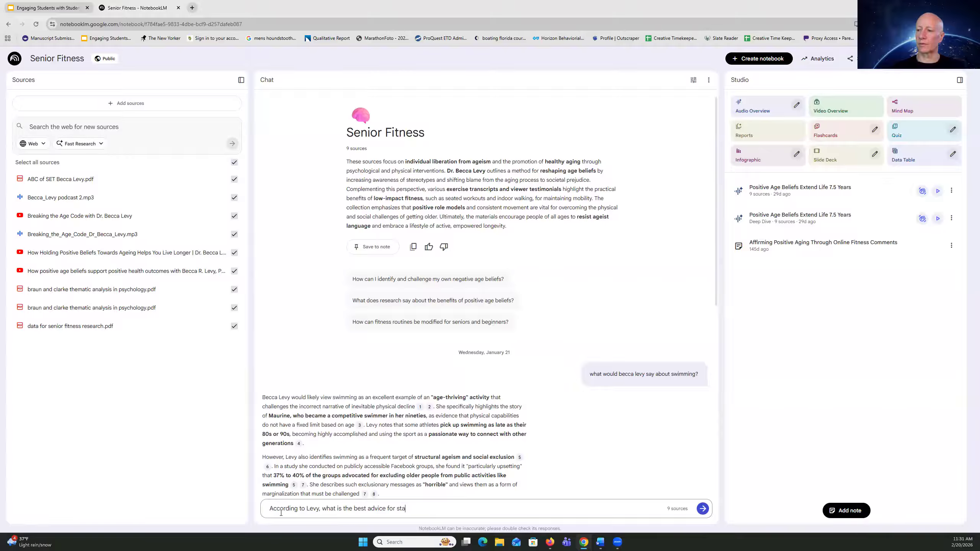
pyautogui.write('ying health')
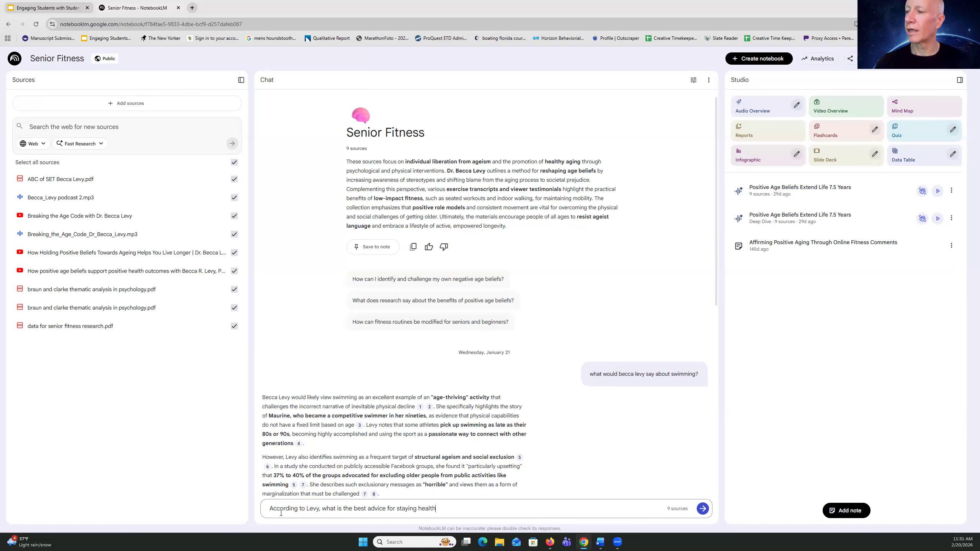
pyautogui.write('y as a se')
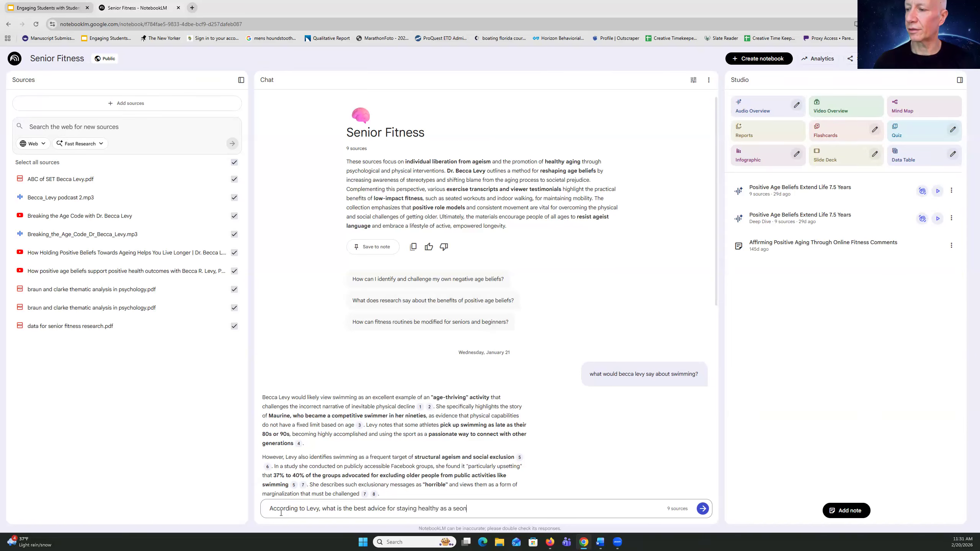
pyautogui.write('nior?')
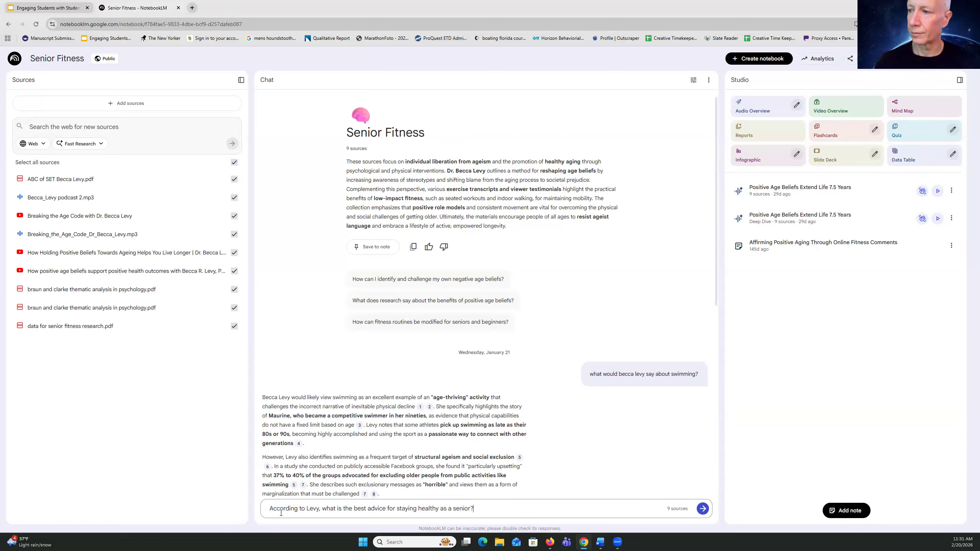
pyautogui.press('Return')
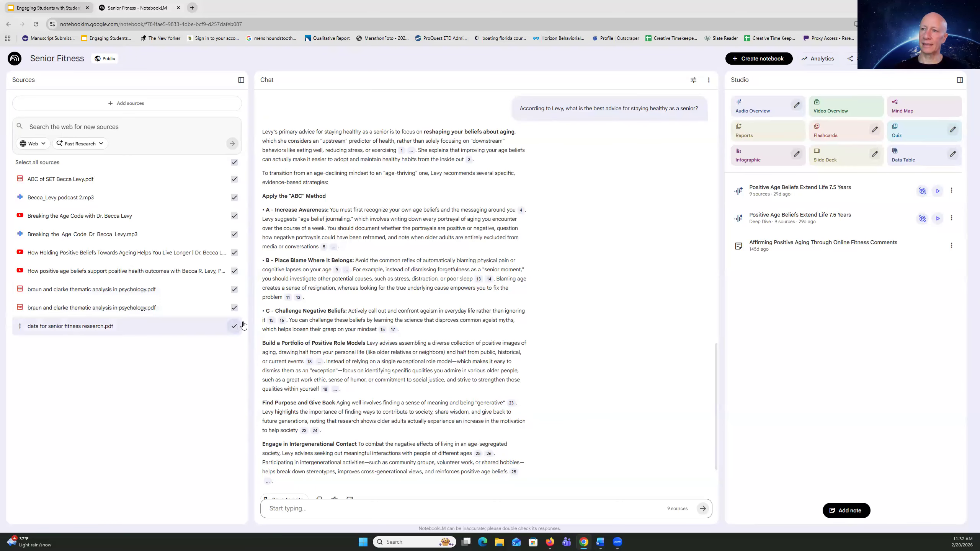
# Review the answer about staying healthy as a senior and the earlier questions in the Senior Fitness chat.
pyautogui.scroll(-1, 315, 350)
pyautogui.scroll(-2, 316, 350)
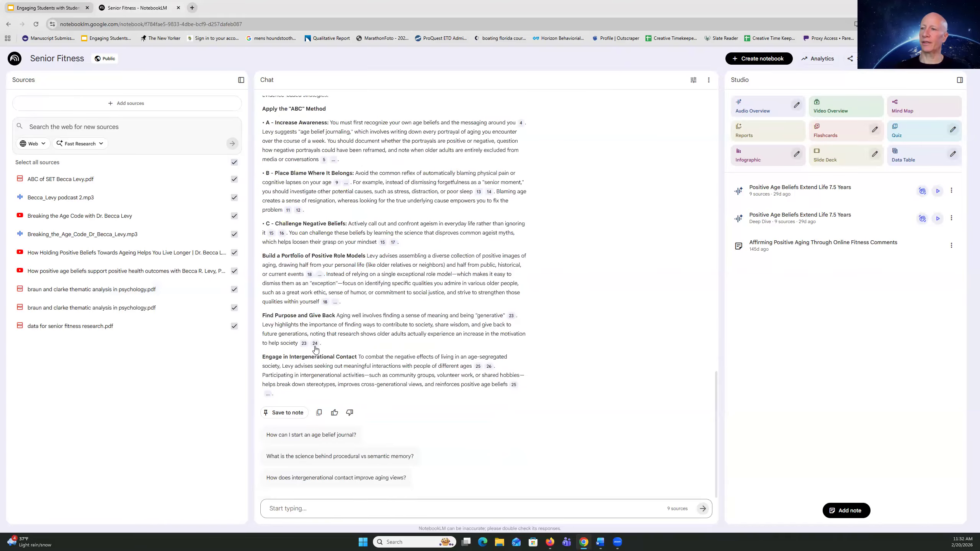
pyautogui.scroll(1, 315, 348)
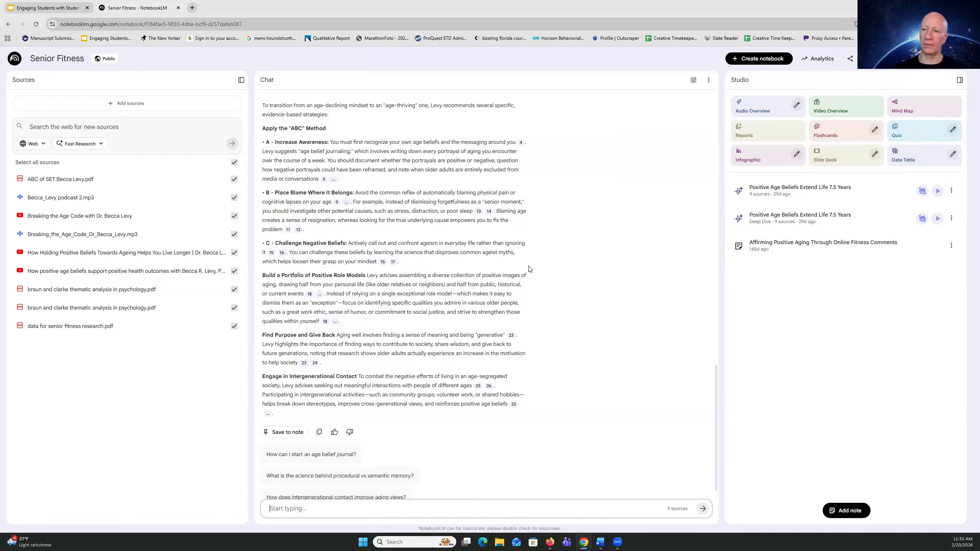
pyautogui.scroll(8, 528, 269)
pyautogui.scroll(10, 529, 269)
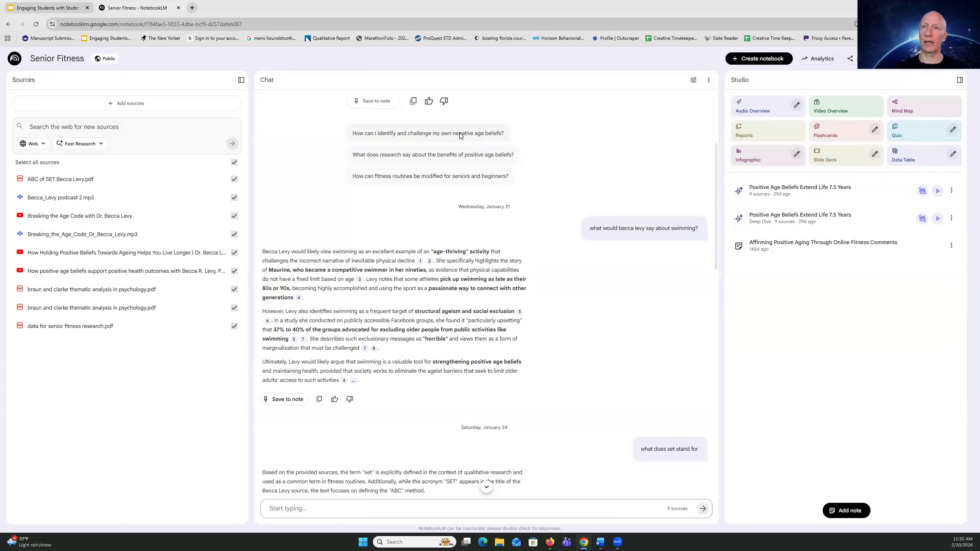
# Return to the "Literature on ABD" notebook and open the generated report "The Institutional Mandate: Addressing the ABD Crisis".
pyautogui.click(15, 59)
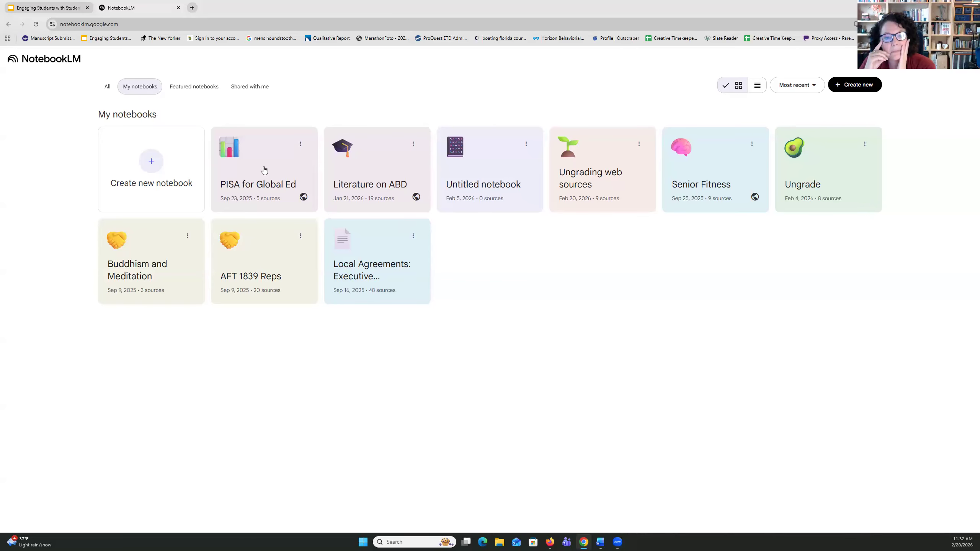
pyautogui.click(370, 164)
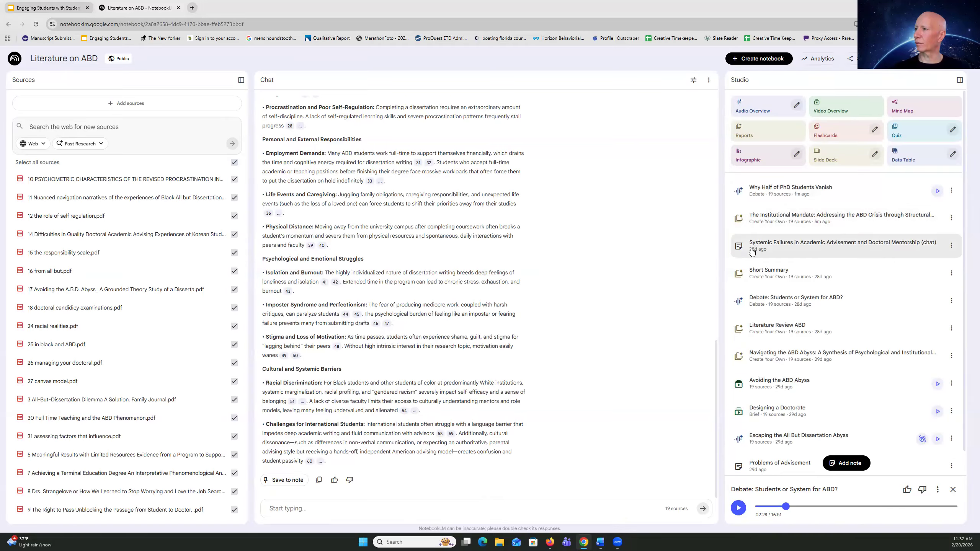
pyautogui.click(761, 218)
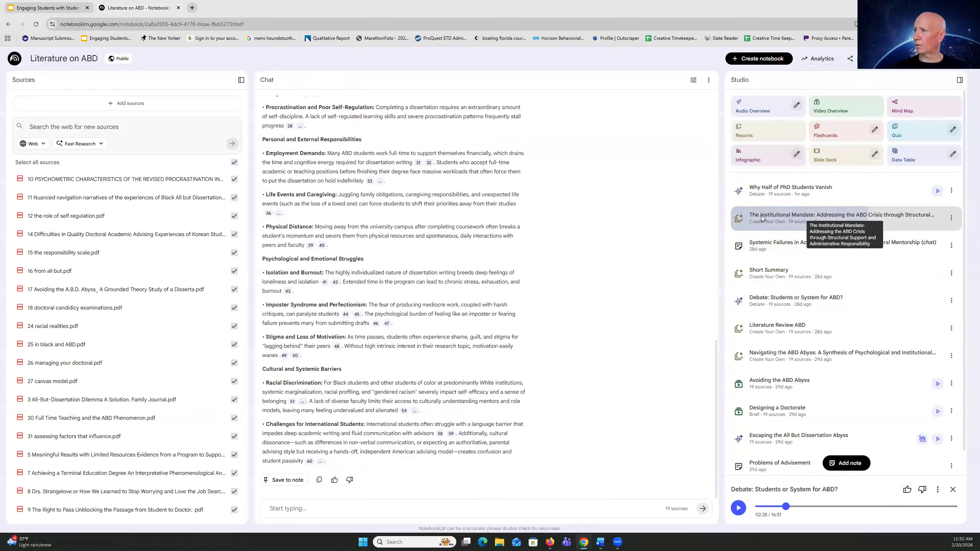
# Examine the report's sections and its cited sources on institutional responsibility, ending back at its title.
pyautogui.scroll(-2, 757, 250)
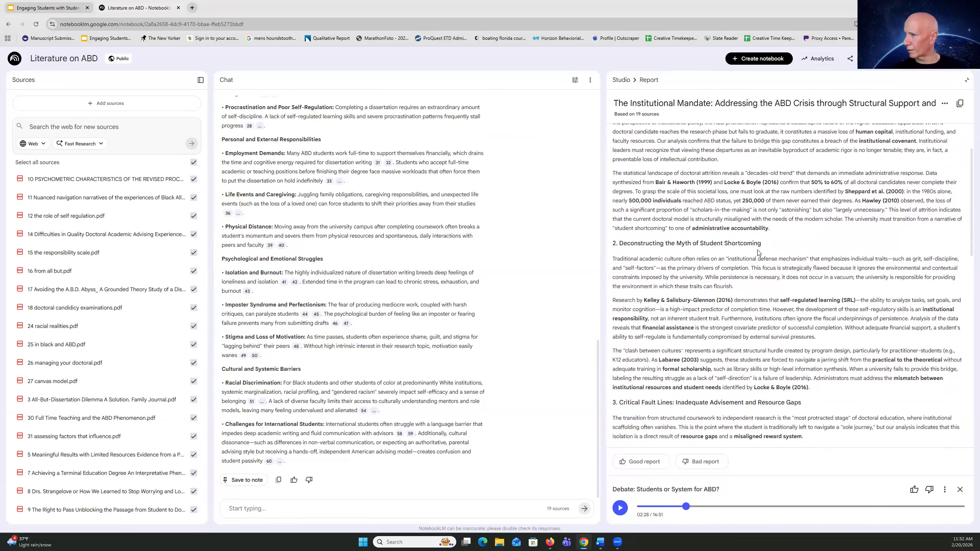
pyautogui.scroll(-2, 757, 252)
pyautogui.scroll(-5, 758, 250)
pyautogui.scroll(6, 757, 250)
pyautogui.scroll(1, 758, 250)
pyautogui.scroll(2, 757, 250)
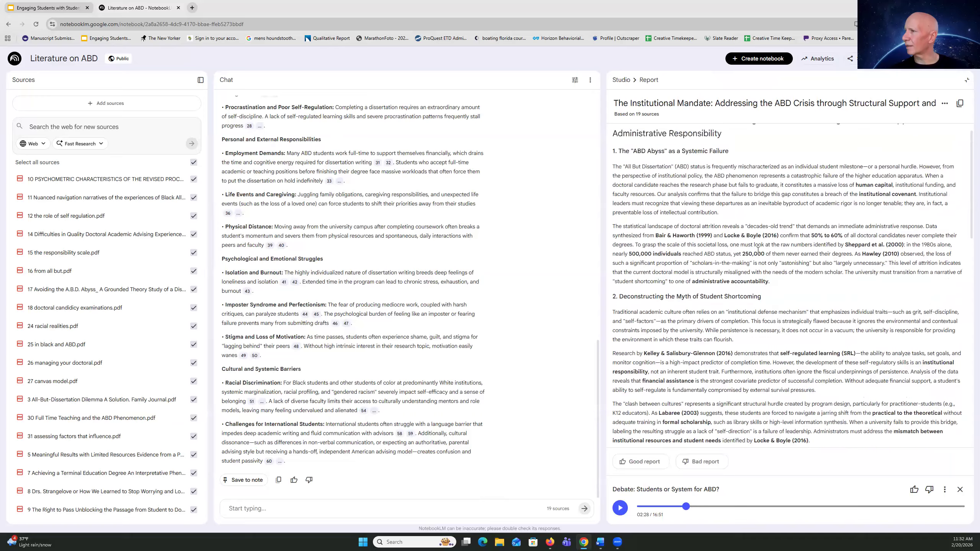
pyautogui.scroll(-4, 758, 250)
pyautogui.scroll(-3, 757, 249)
pyautogui.scroll(7, 758, 253)
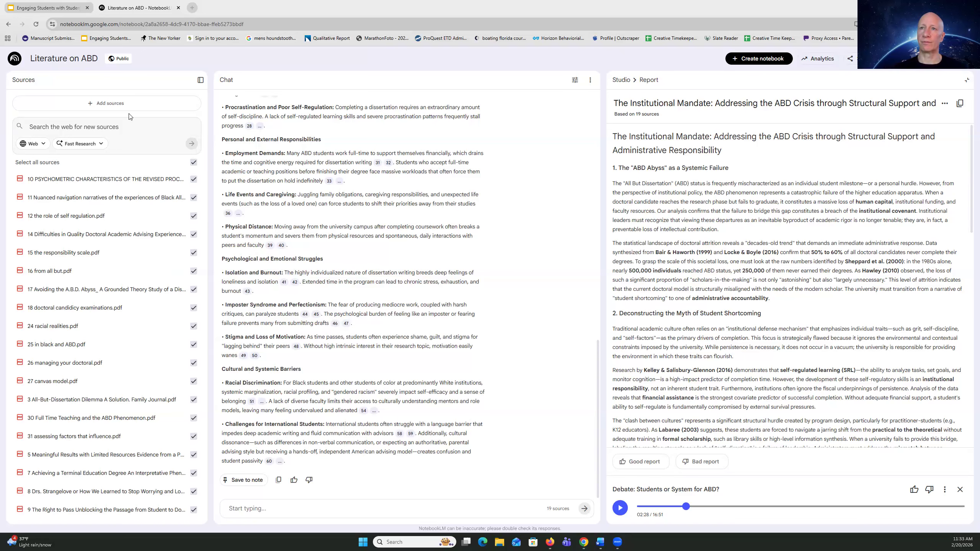
# Create a new notebook and search the web for sources on "ungrading in higher education" with Fast Research.
pyautogui.click(18, 61)
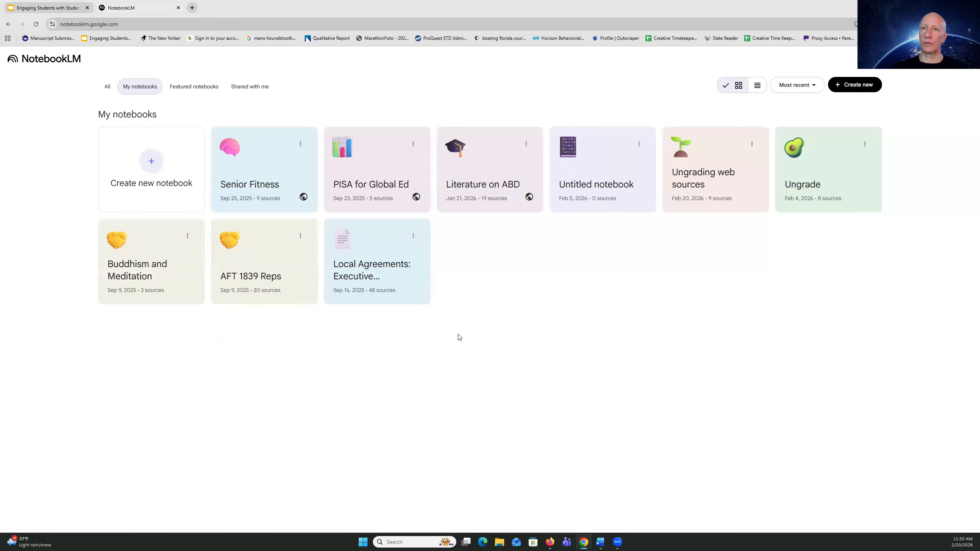
pyautogui.click(866, 88)
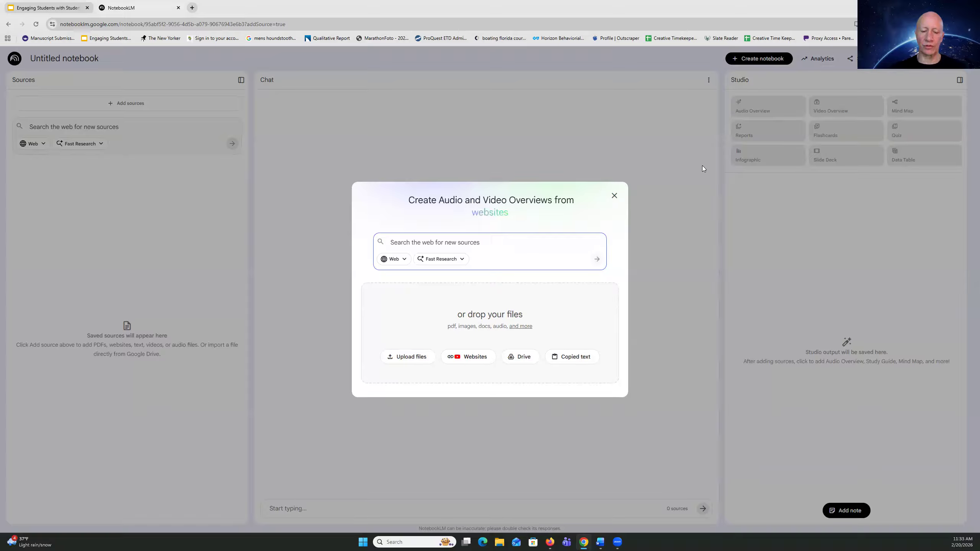
pyautogui.write('ungra')
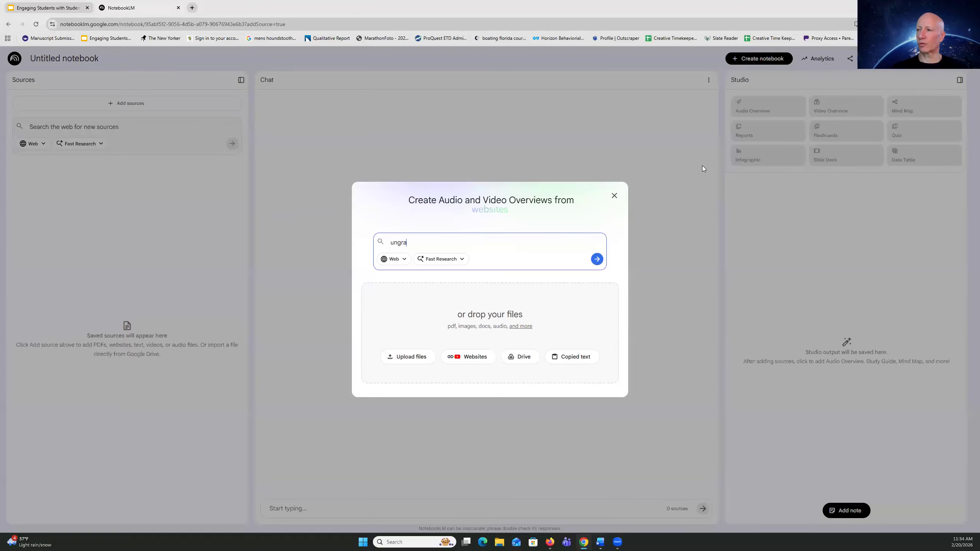
pyautogui.write('ding in higher')
pyautogui.press('BackSpace')
pyautogui.press('BackSpace')
pyautogui.write('her education')
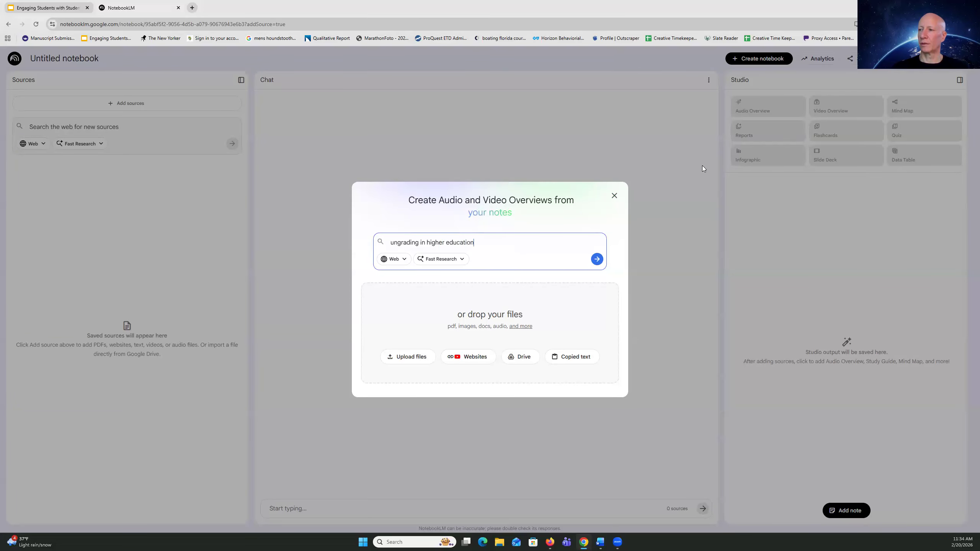
pyautogui.press('Return')
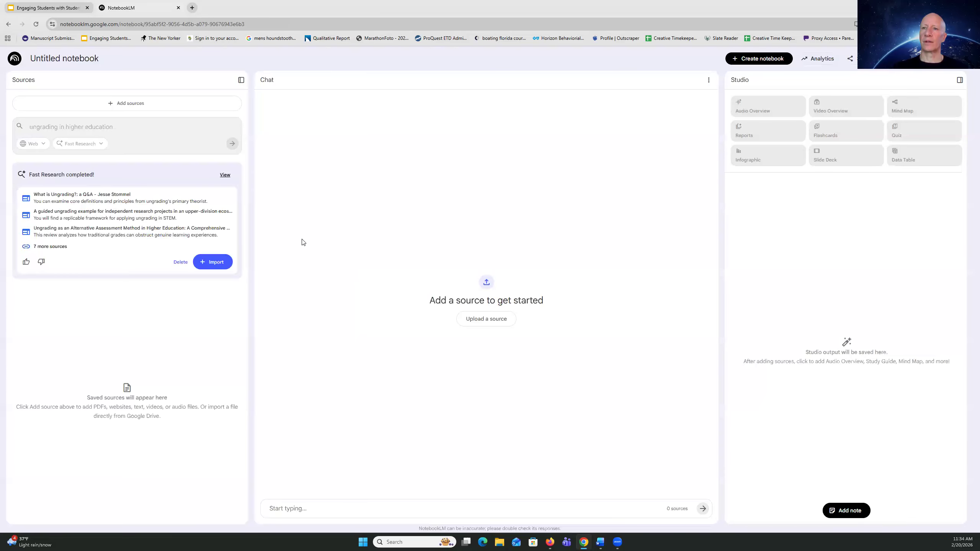
# Import the found ungrading sources into the notebook and rename it "Ungrading 3".
pyautogui.click(200, 263)
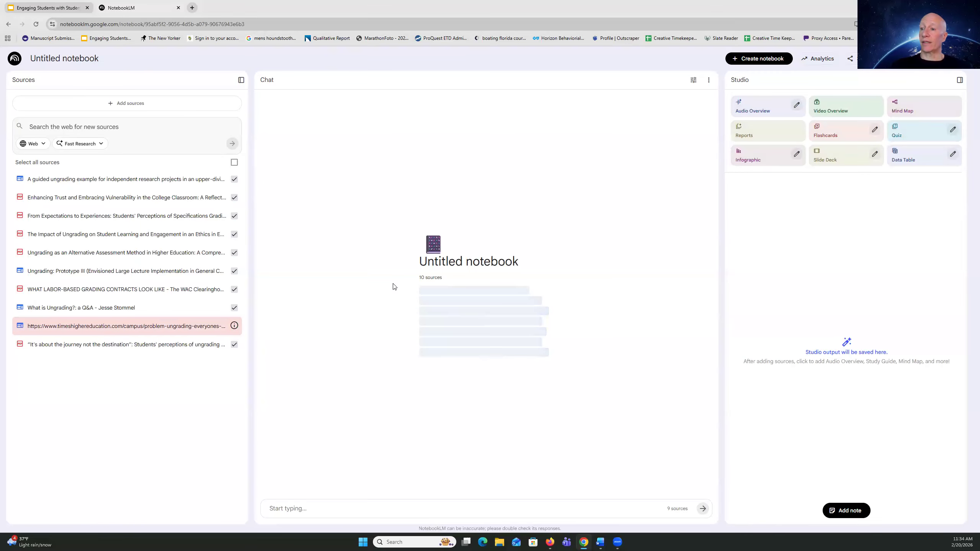
pyautogui.click(336, 511)
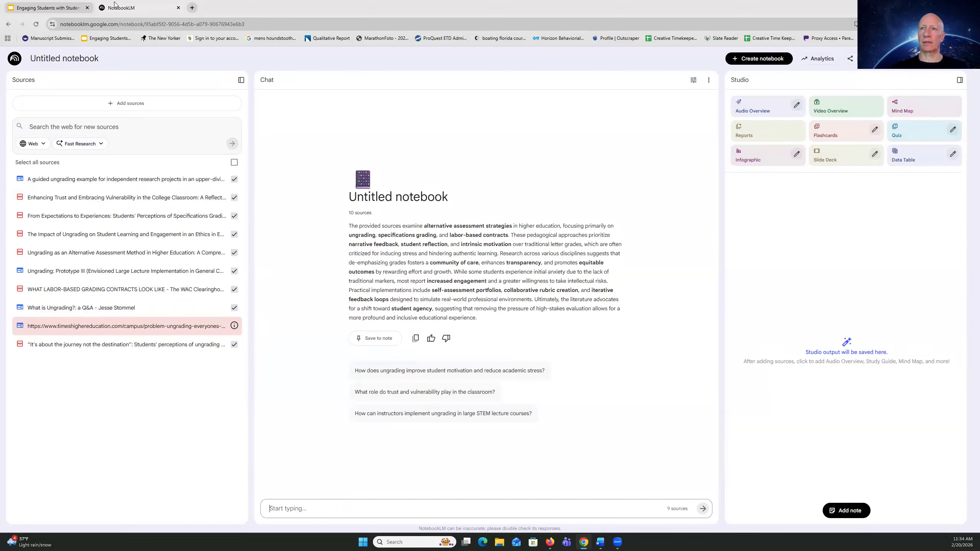
pyautogui.click(95, 60)
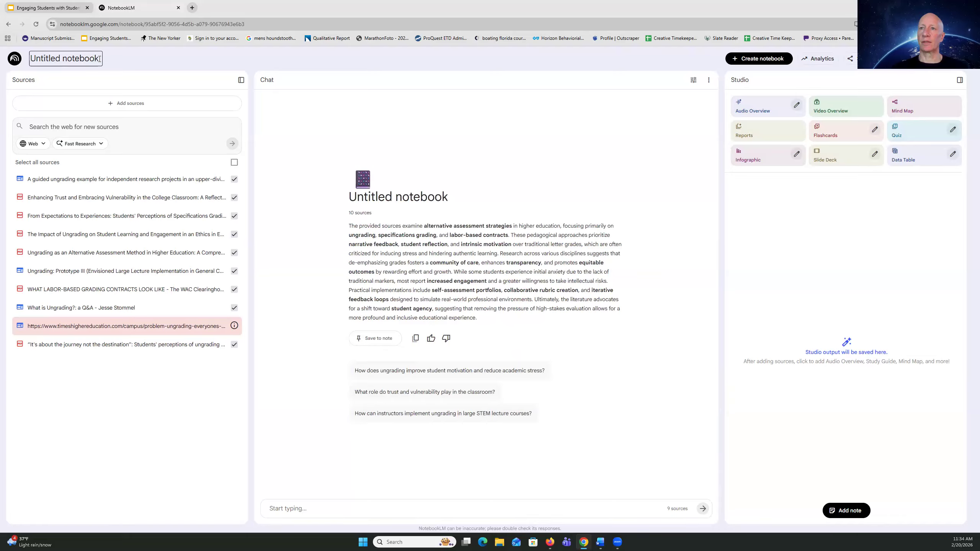
pyautogui.hotkey('ctrl', 'a')
pyautogui.press('BackSpace')
pyautogui.write('Ungrading 3')
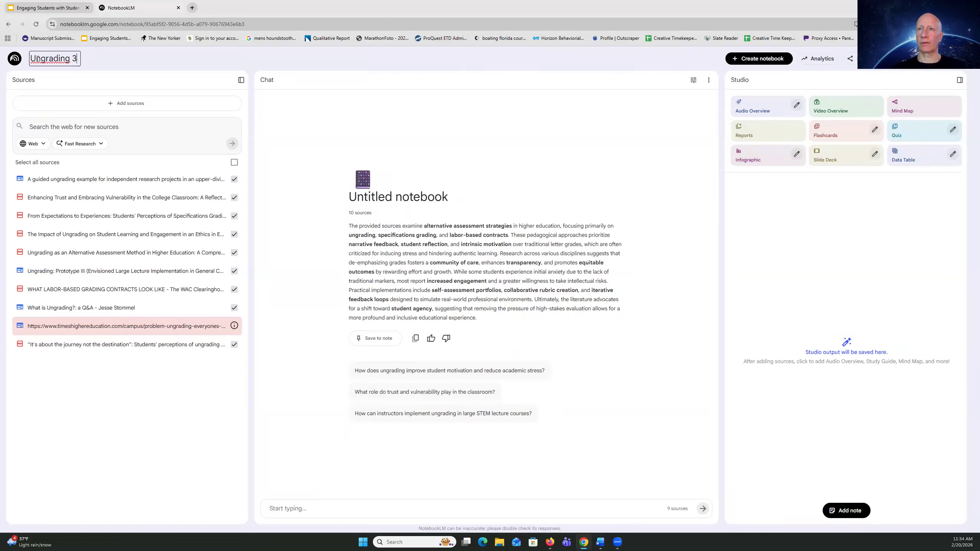
pyautogui.click(431, 317)
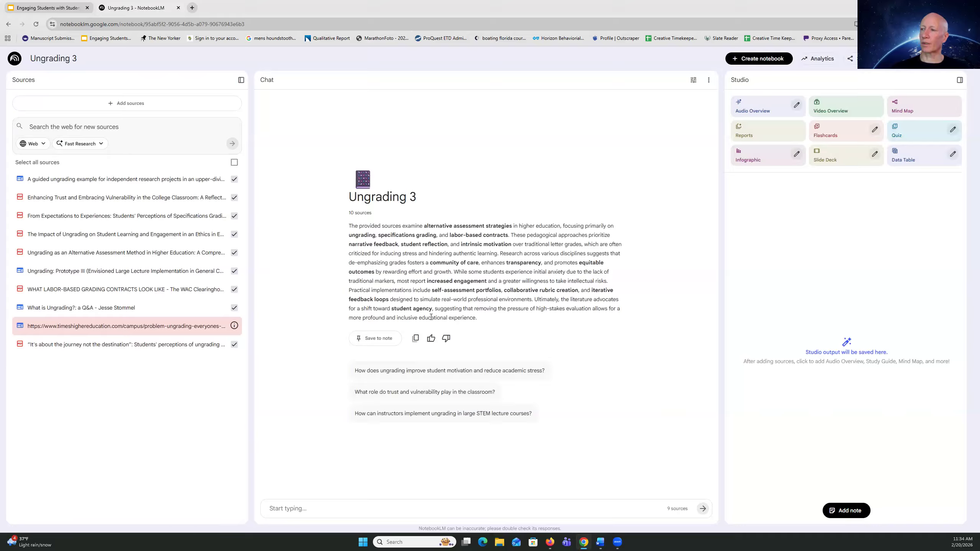
# Ask the notebook chat "define ungrading in a simple 3-5 sentence way" and preview the answer's first two citations.
pyautogui.click(337, 515)
pyautogui.write('defi')
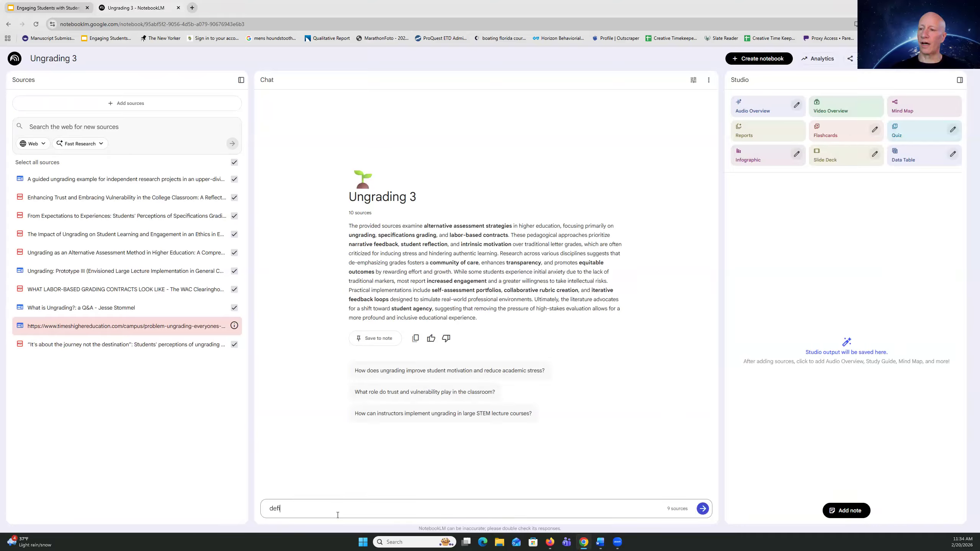
pyautogui.write('ne ungrading ')
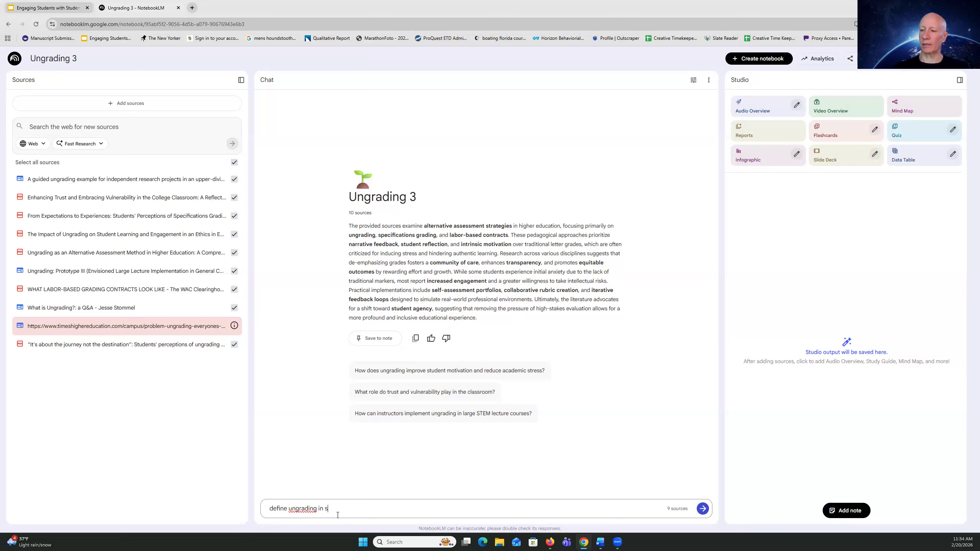
pyautogui.write('in a simpl')
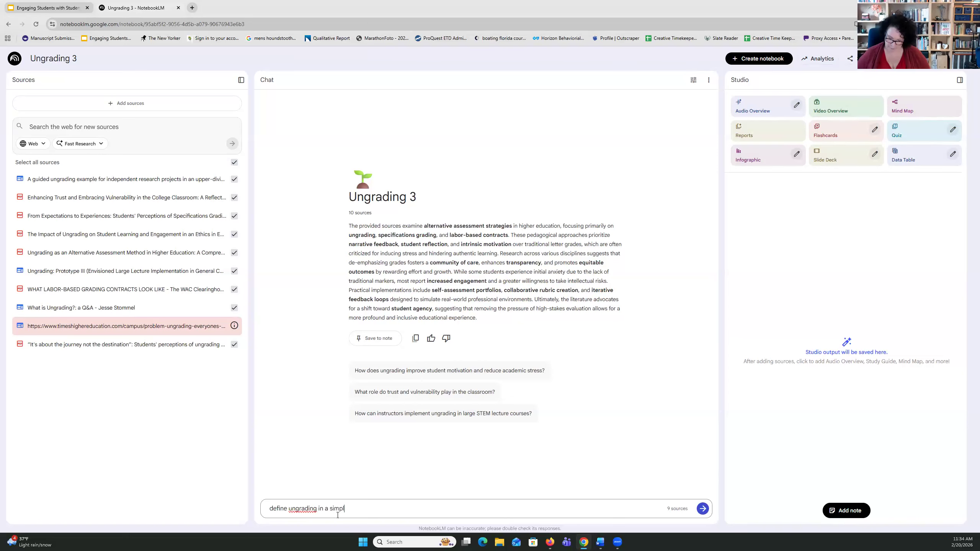
pyautogui.write('e 3')
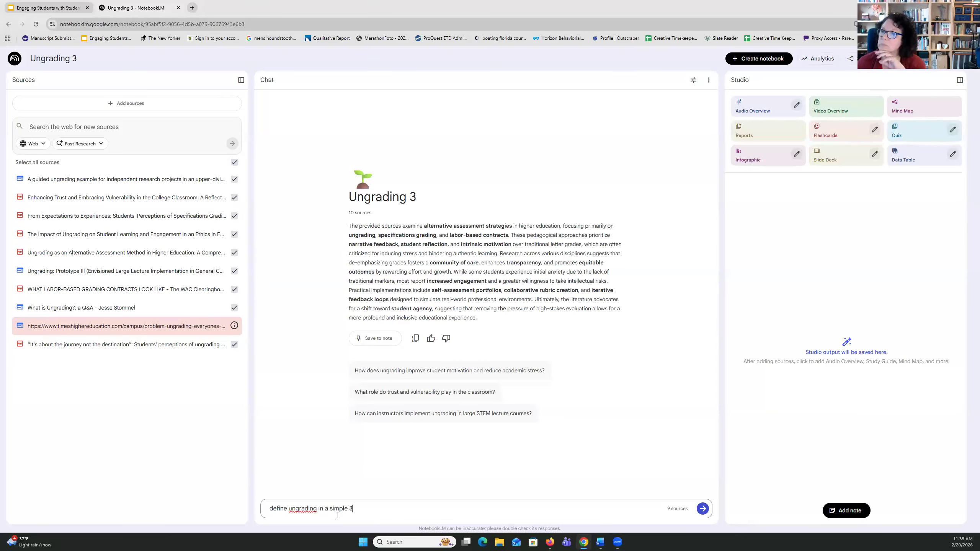
pyautogui.write('-5 sentence way')
pyautogui.press('Return')
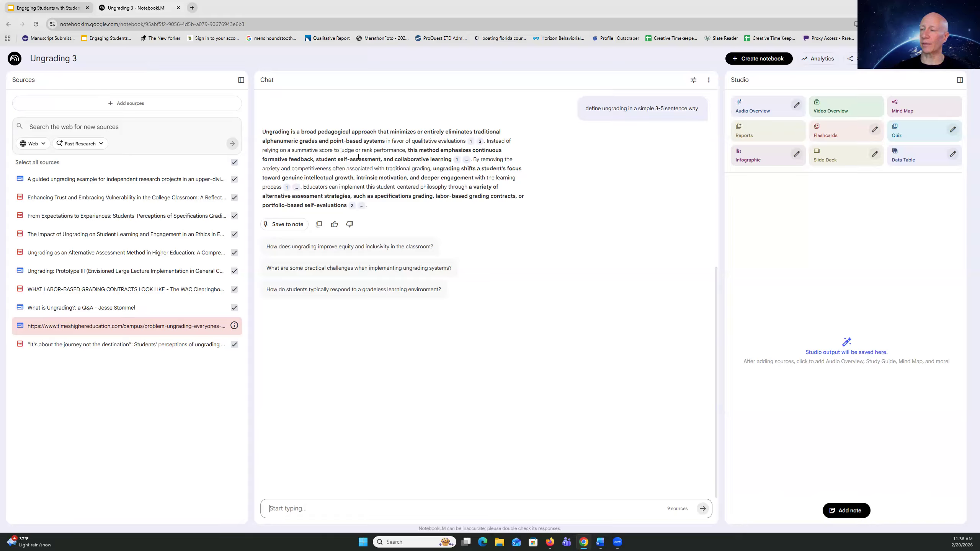
pyautogui.moveTo(471, 142)
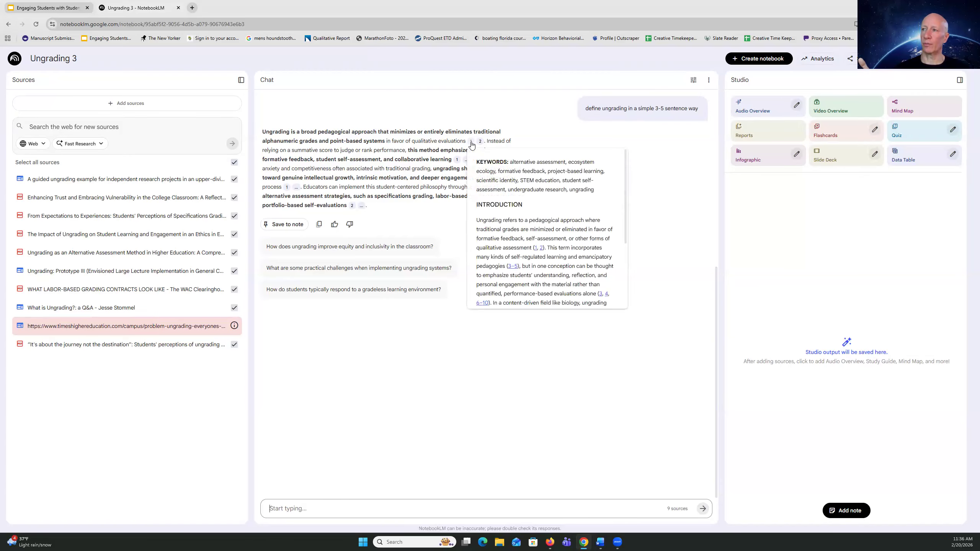
pyautogui.moveTo(482, 145)
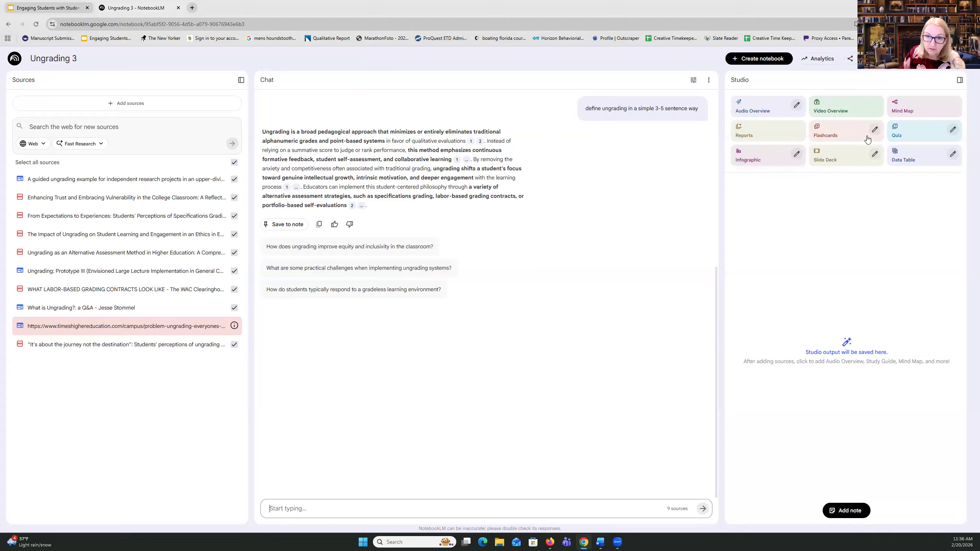
# Generate a mind map from the ungrading sources and expand all five main branches, from Core Philosophy to Implementation Challenges.
pyautogui.click(904, 111)
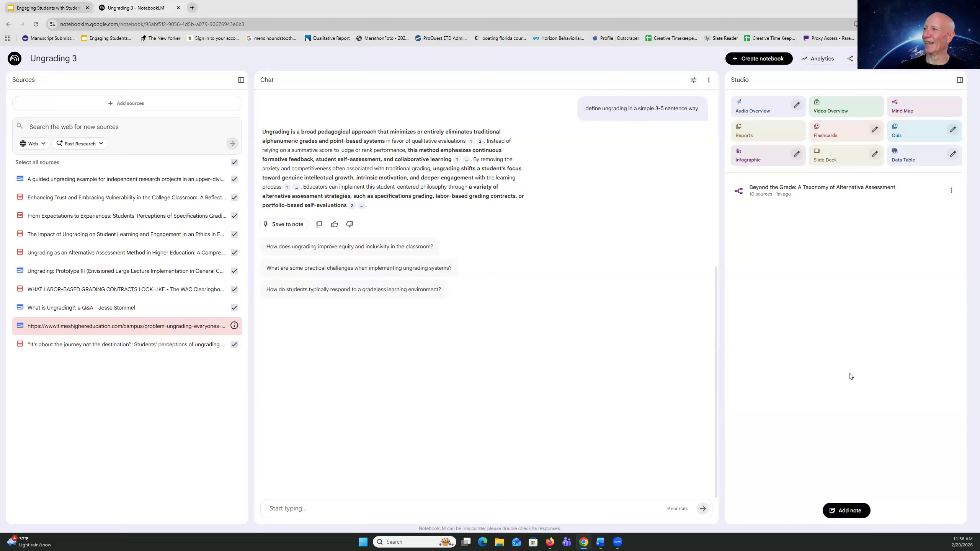
pyautogui.click(762, 190)
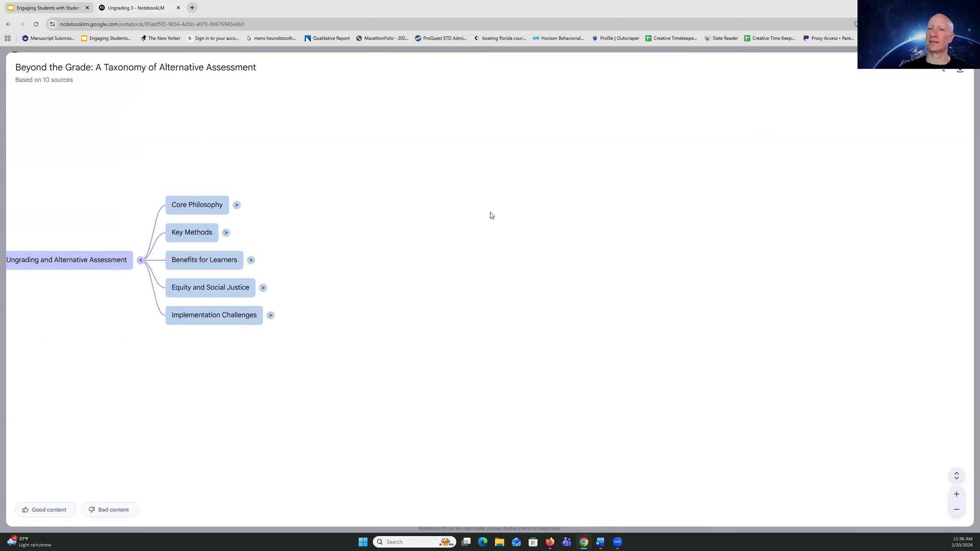
pyautogui.click(237, 206)
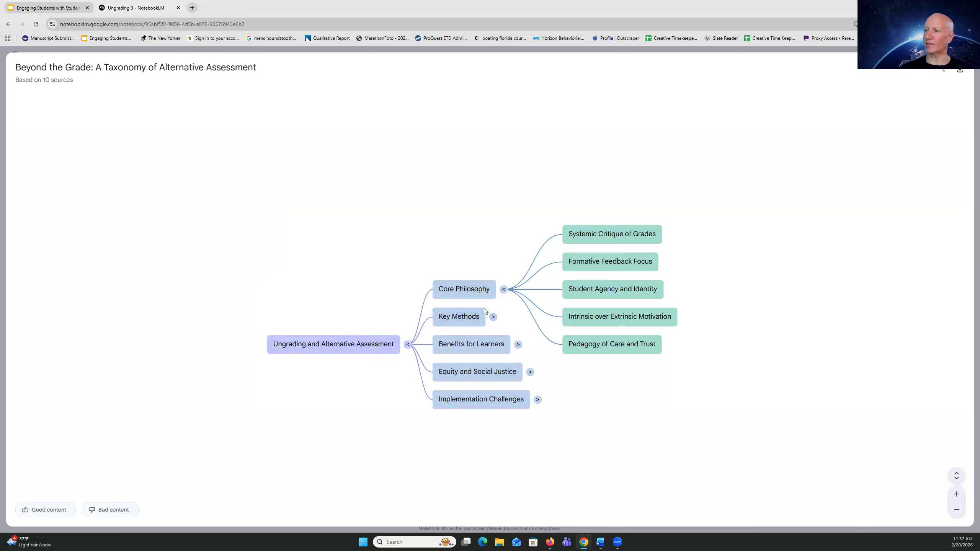
pyautogui.click(492, 317)
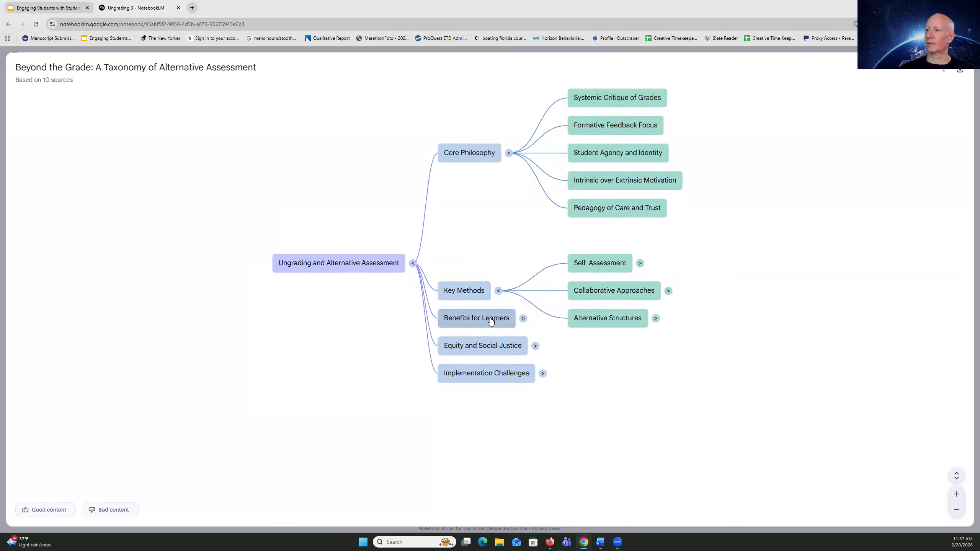
pyautogui.click(523, 317)
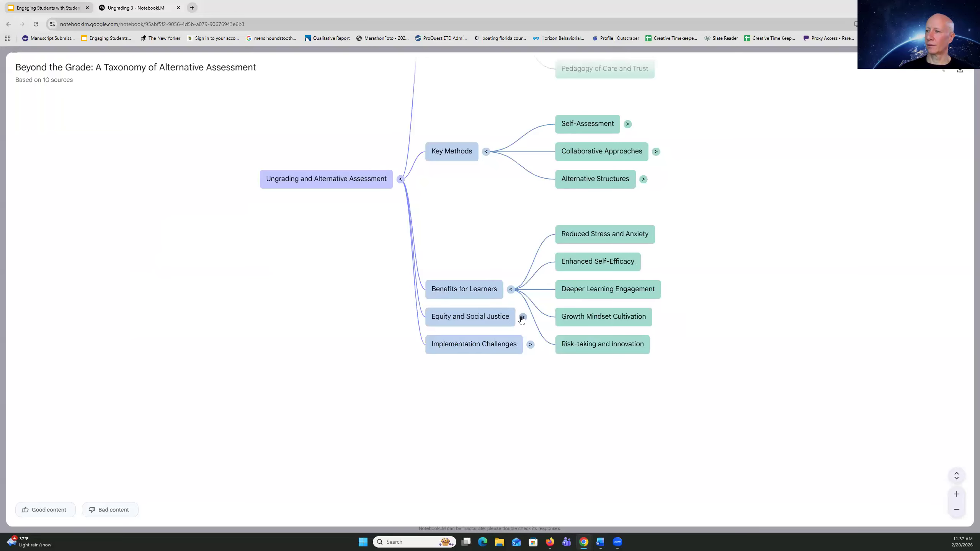
pyautogui.click(522, 317)
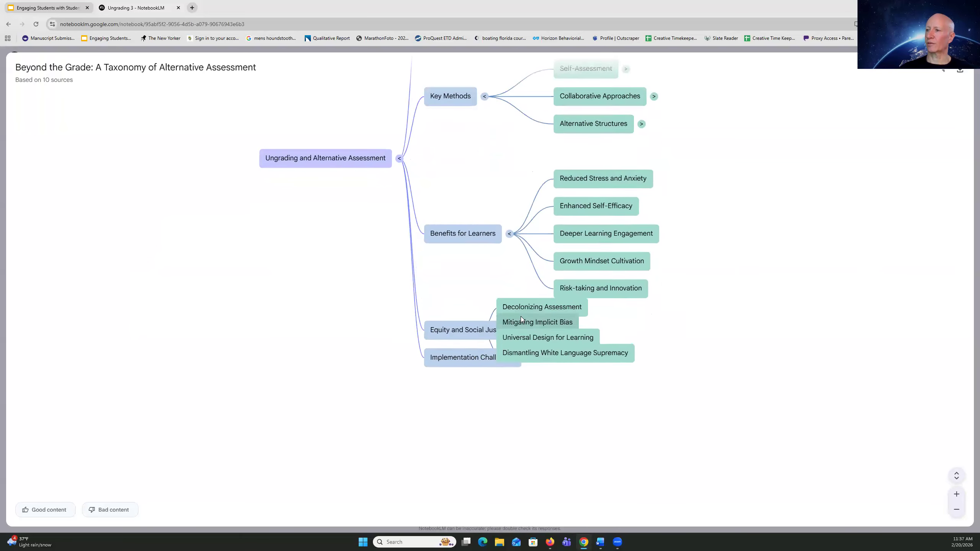
pyautogui.click(523, 317)
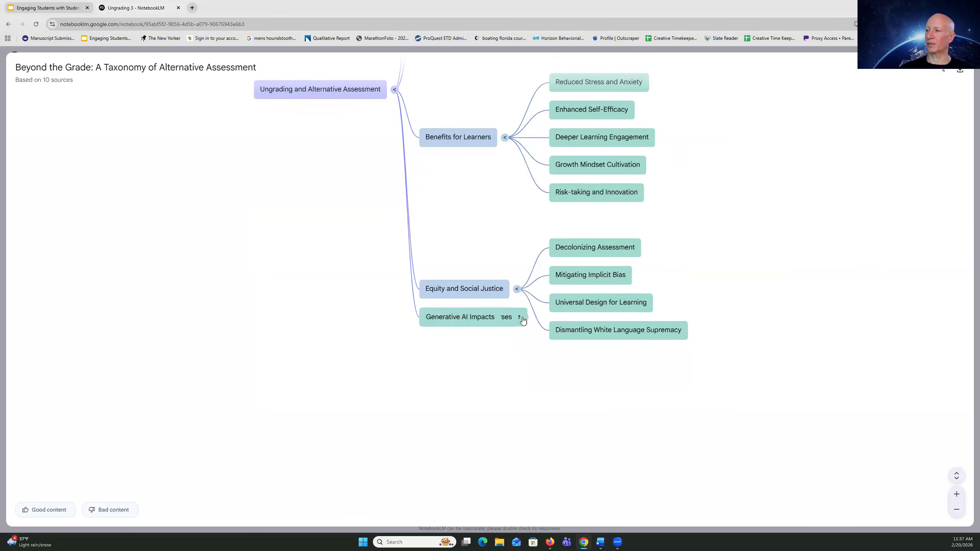
# Examine the full mind map with its expanded branches and return to the notebook's chat and sources.
pyautogui.scroll(3, 470, 376)
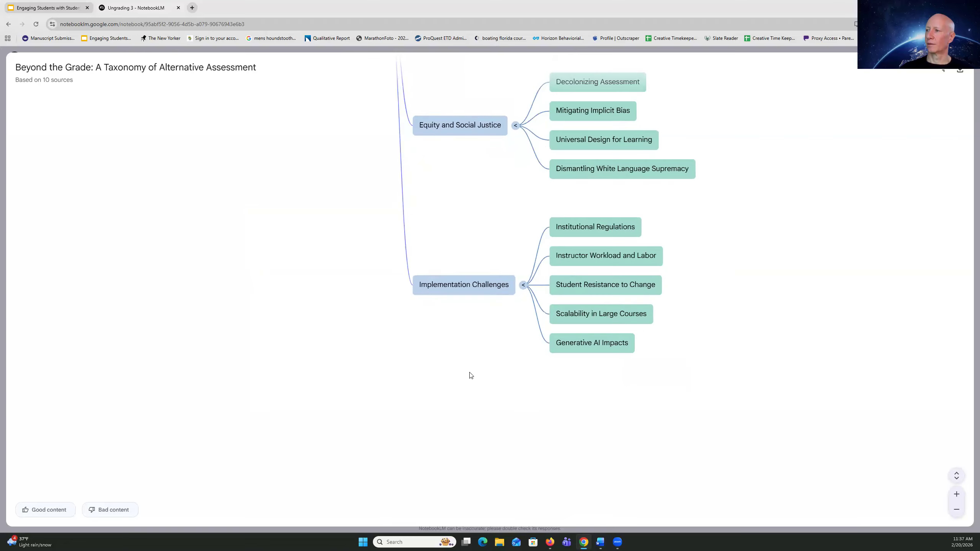
pyautogui.scroll(-5, 469, 375)
pyautogui.scroll(-5, 470, 375)
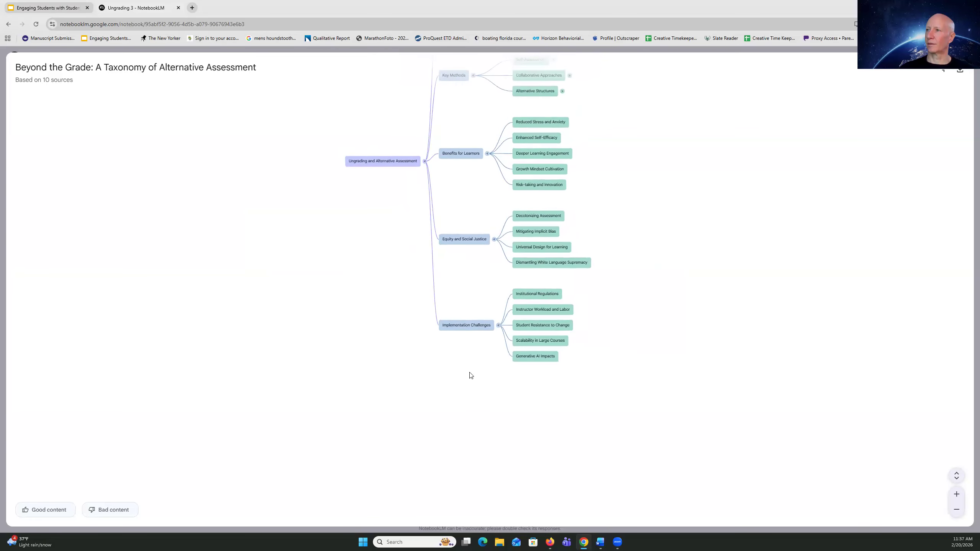
pyautogui.moveTo(369, 241); pyautogui.dragTo(381, 307)
pyautogui.scroll(1, 358, 286)
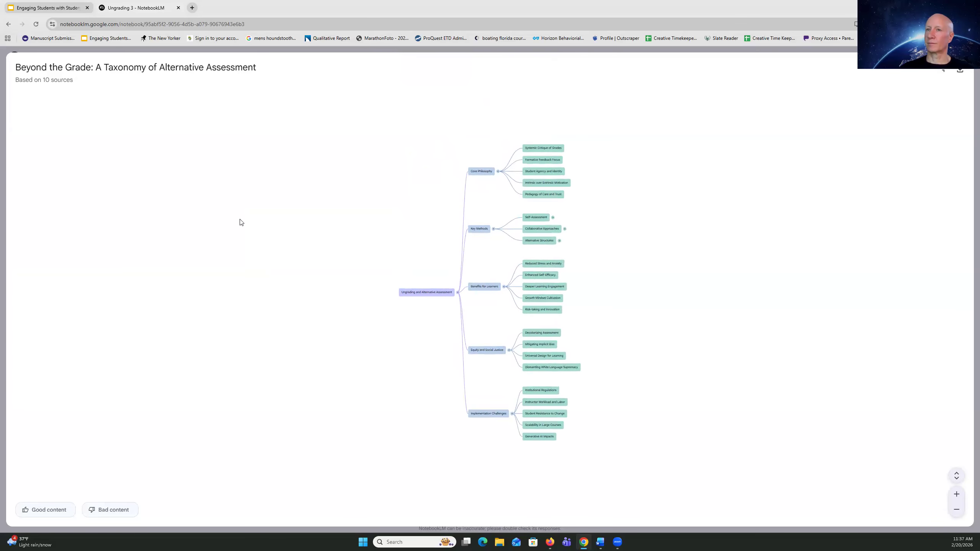
pyautogui.scroll(1, 234, 215)
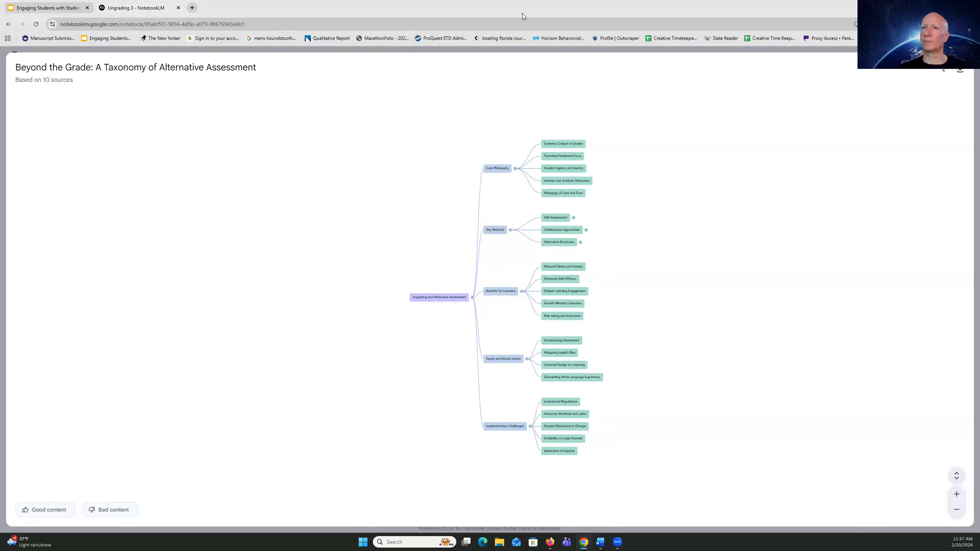
pyautogui.scroll(-1, 237, 87)
pyautogui.scroll(-1, 237, 87)
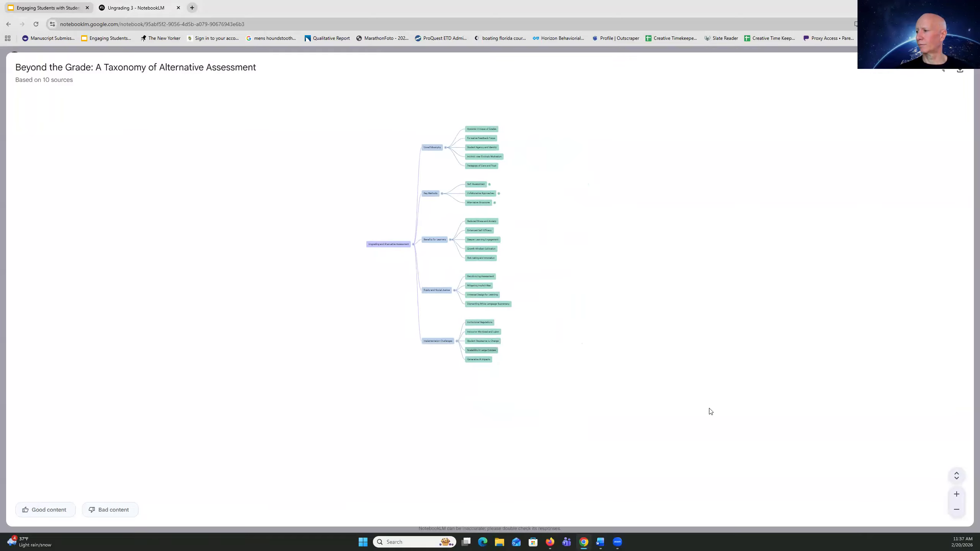
pyautogui.click(942, 70)
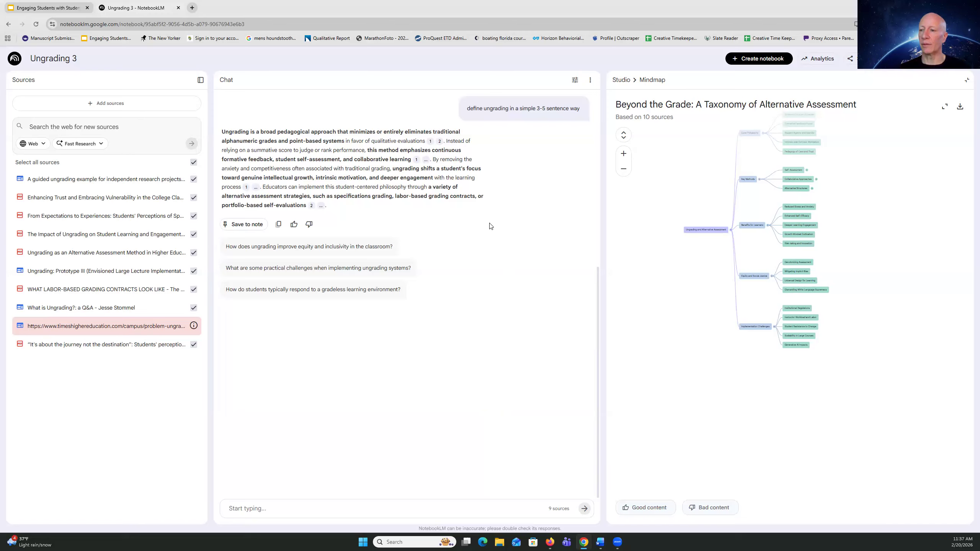
# Ask the notebook chat "what are the alternatives for a teacher to use instead of grading?".
pyautogui.click(280, 511)
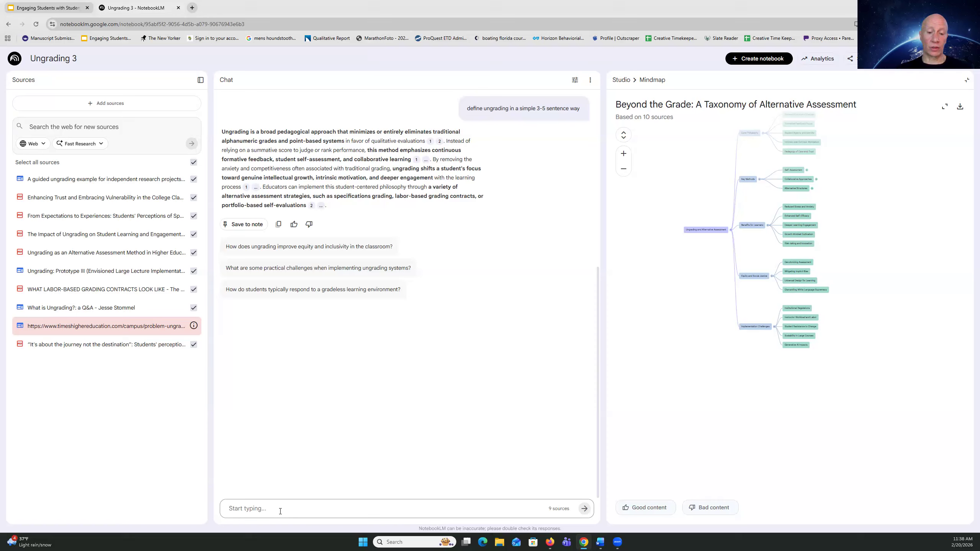
pyautogui.write('what are the ')
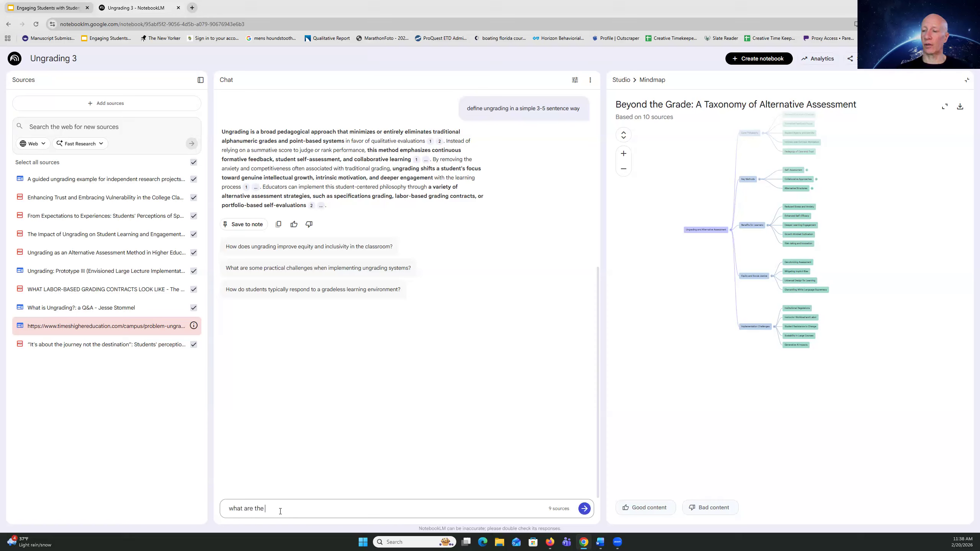
pyautogui.write('alternatives for a teacher to')
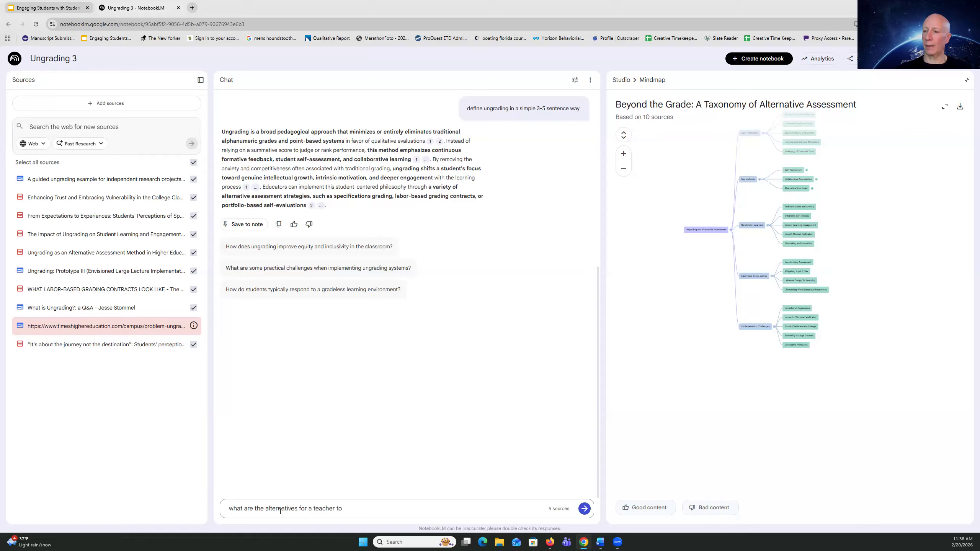
pyautogui.write('use instead of grading?')
pyautogui.press('Return')
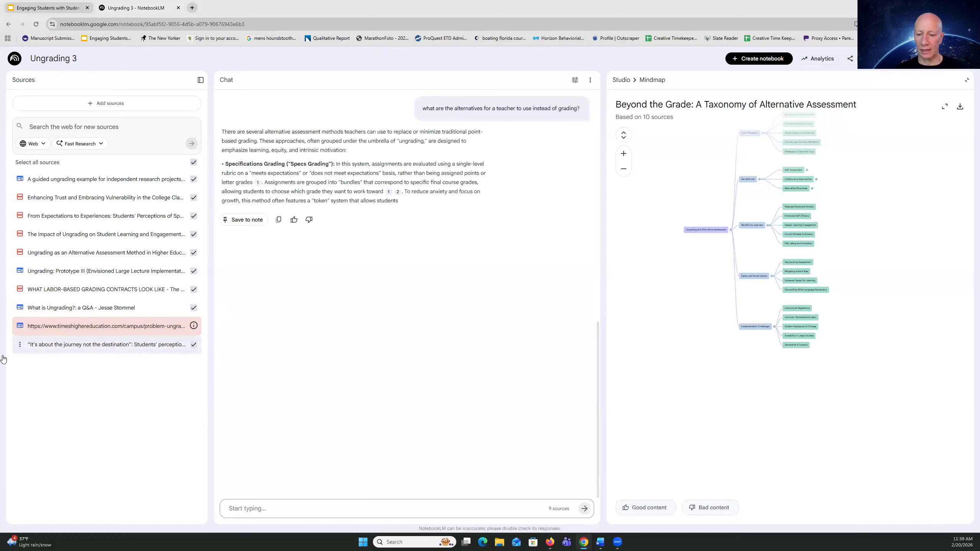
# Switch to the Word document with the workshop notes and review it from the student project back to its title.
pyautogui.hotkey('alt', 'Tab')
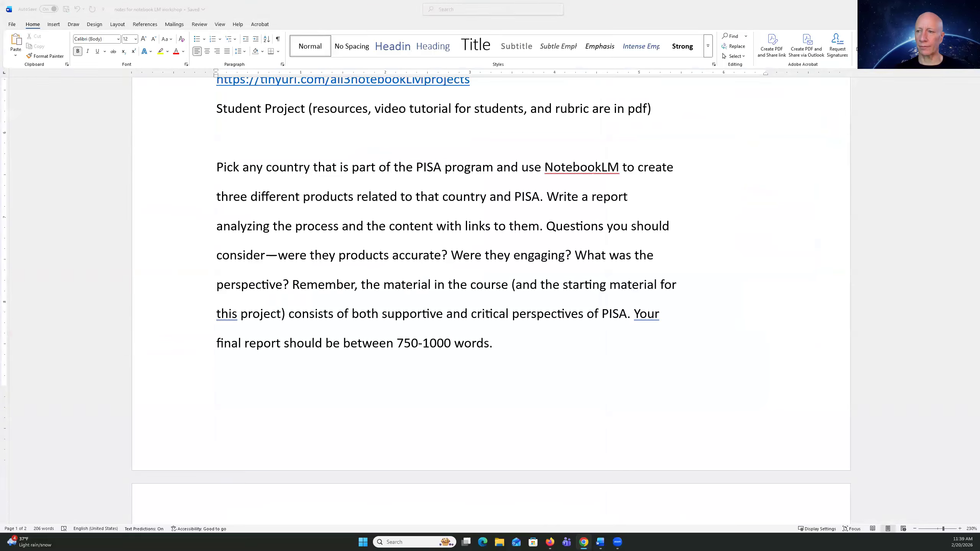
pyautogui.scroll(-5, 262, 349)
pyautogui.scroll(20, 262, 346)
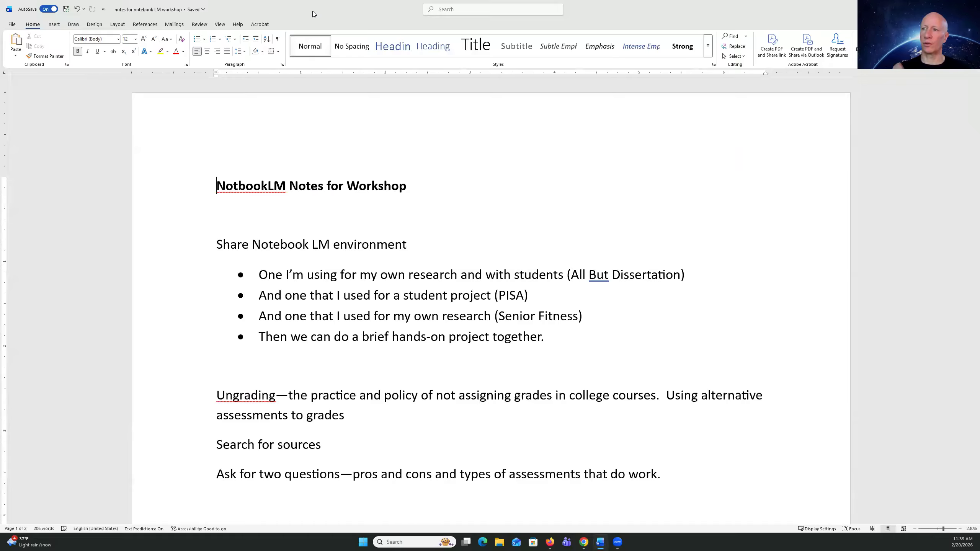
# Switch to the Google Slides presentation and start the slideshow from the "Professional Practice and Career Possibilities for NotebookLM" slide.
pyautogui.hotkey('alt', 'Tab')
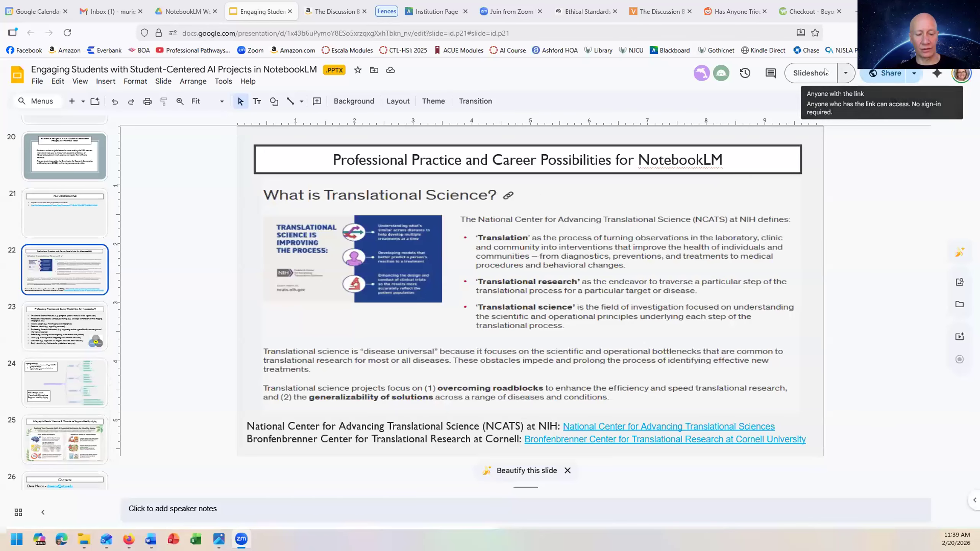
pyautogui.click(825, 72)
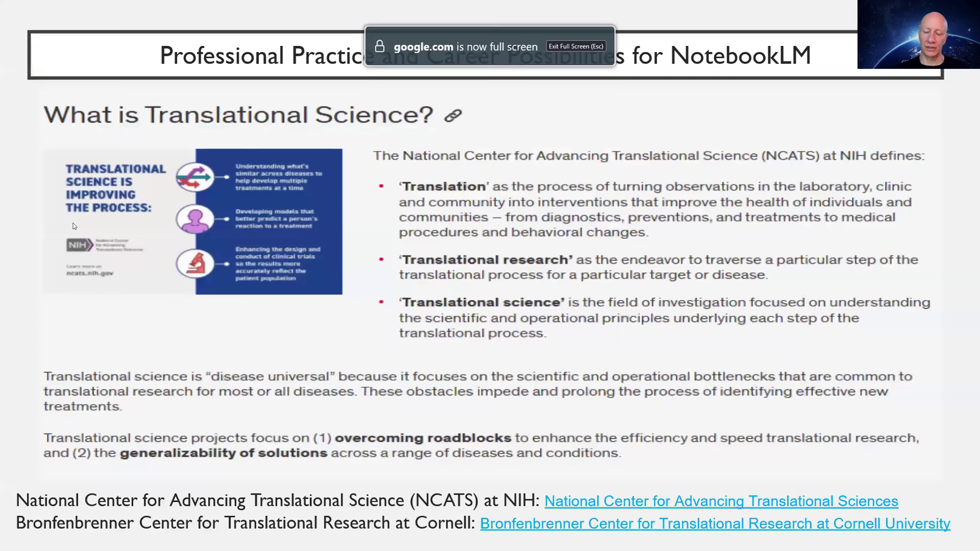